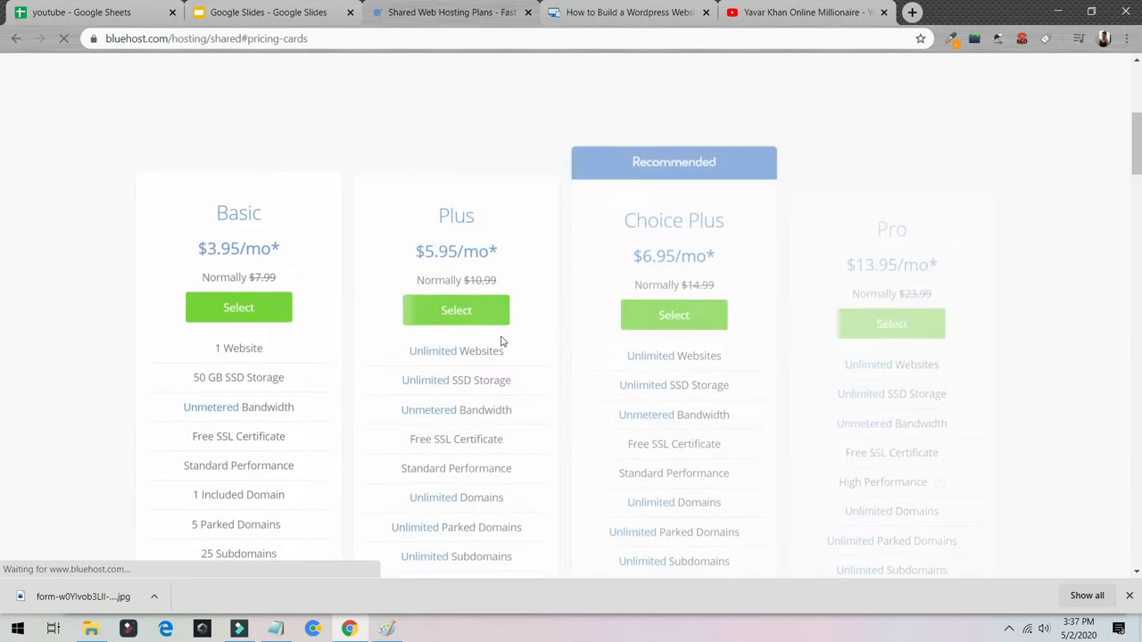
# Choose the Choice Plus hosting plan and defer creating a domain.
pyautogui.click(680, 319)
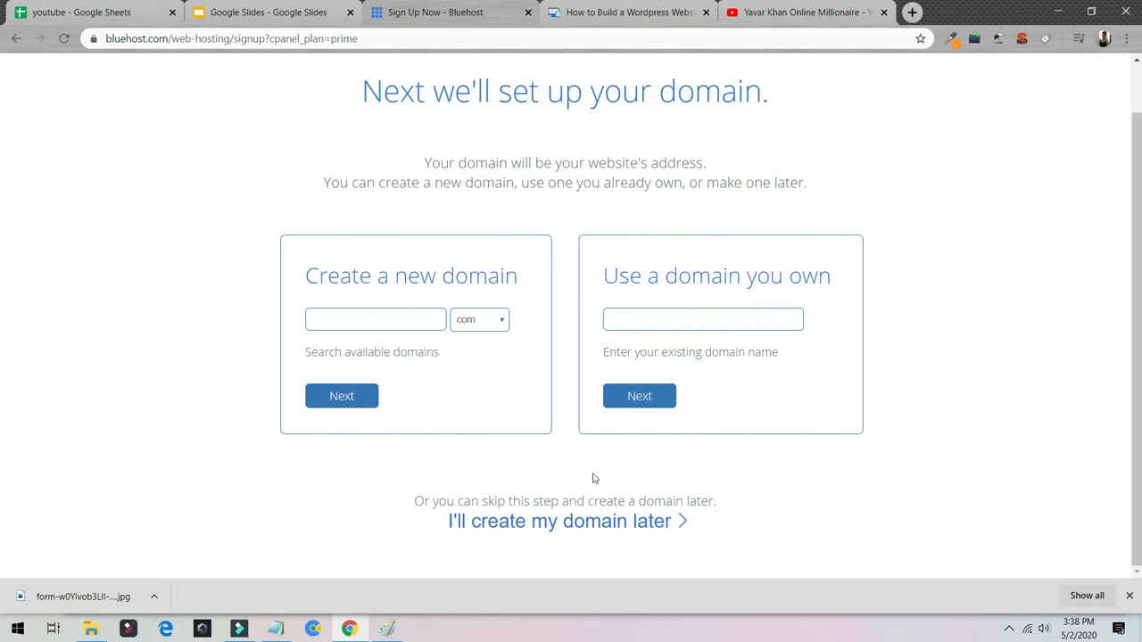
pyautogui.click(602, 528)
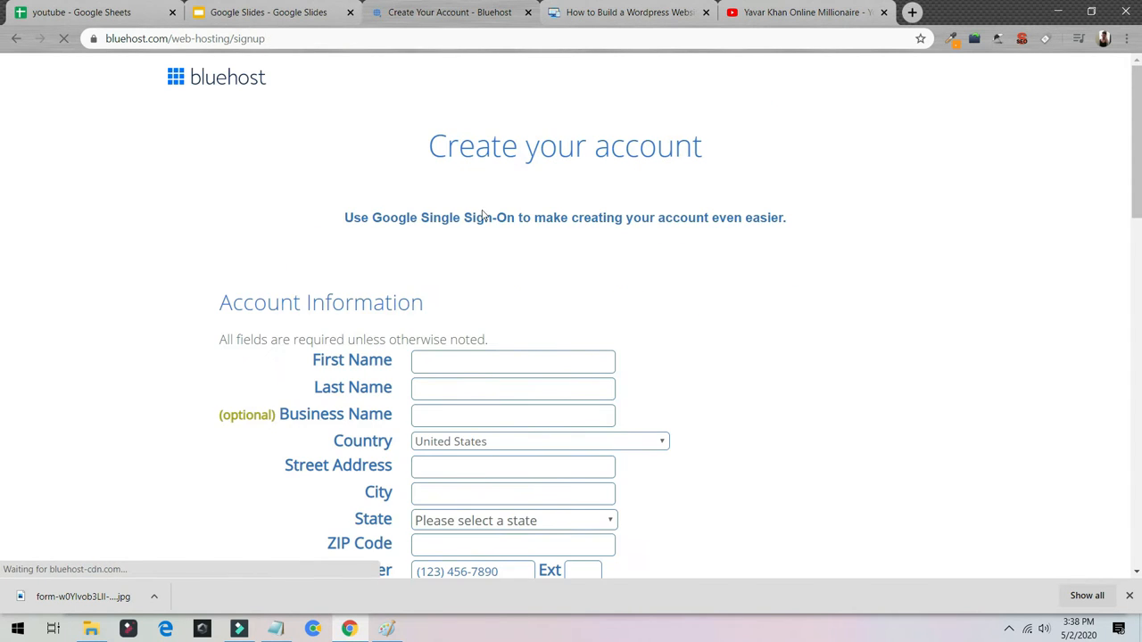
# Set the account plan in the package information to the Choice Plus 12 Month Price at $8.95/mo.
pyautogui.scroll(-20, 592, 334)
pyautogui.scroll(5, 355, 102)
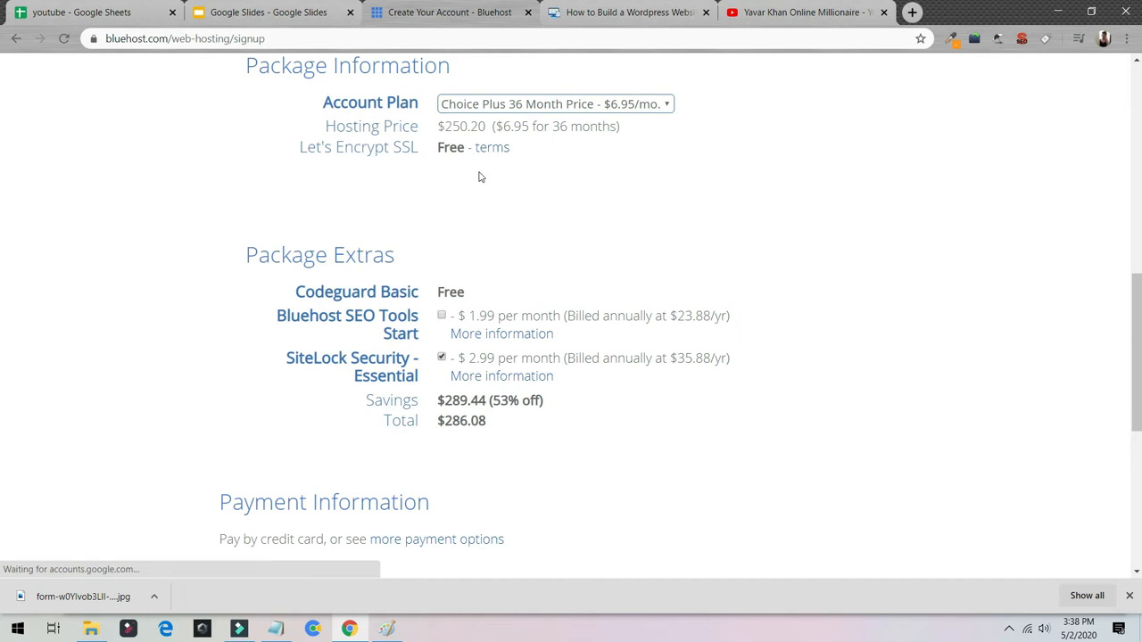
pyautogui.click(539, 104)
pyautogui.click(534, 121)
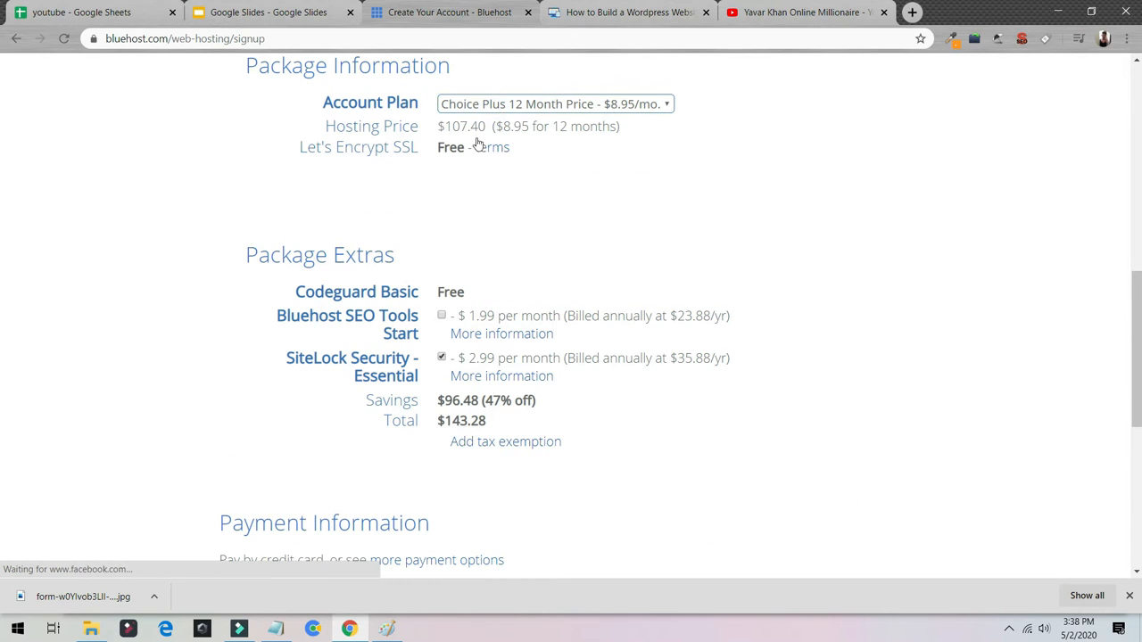
pyautogui.scroll(3, 477, 169)
pyautogui.scroll(5, 475, 210)
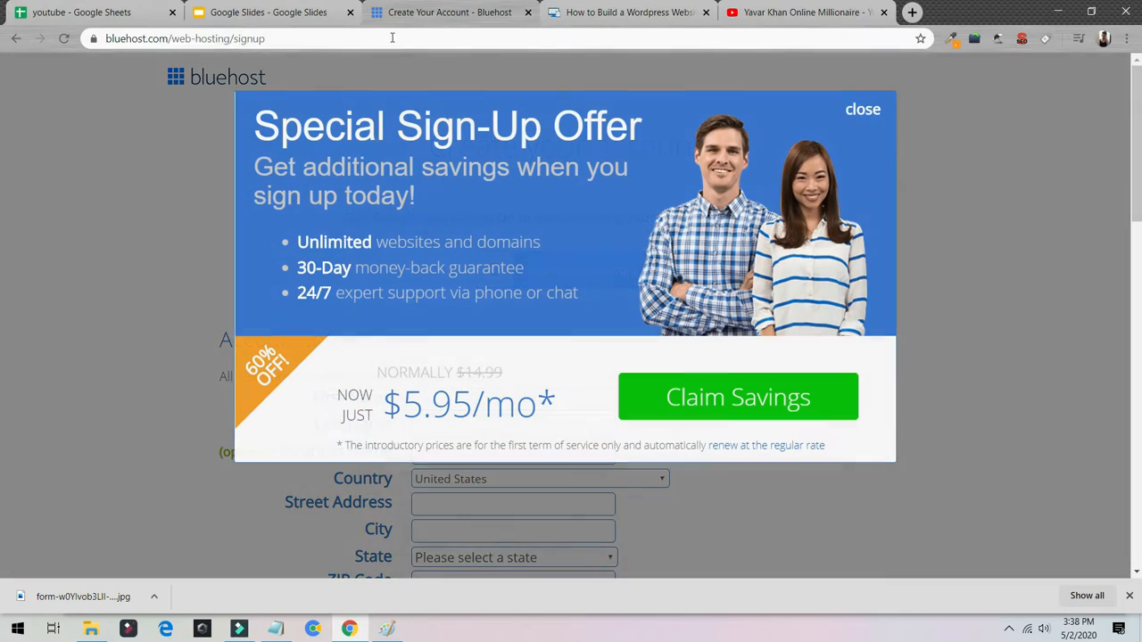
# Open the existing Bluehost account portal and go to its My Sites page.
pyautogui.click(370, 38)
pyautogui.write('blue')
pyautogui.press('Return')
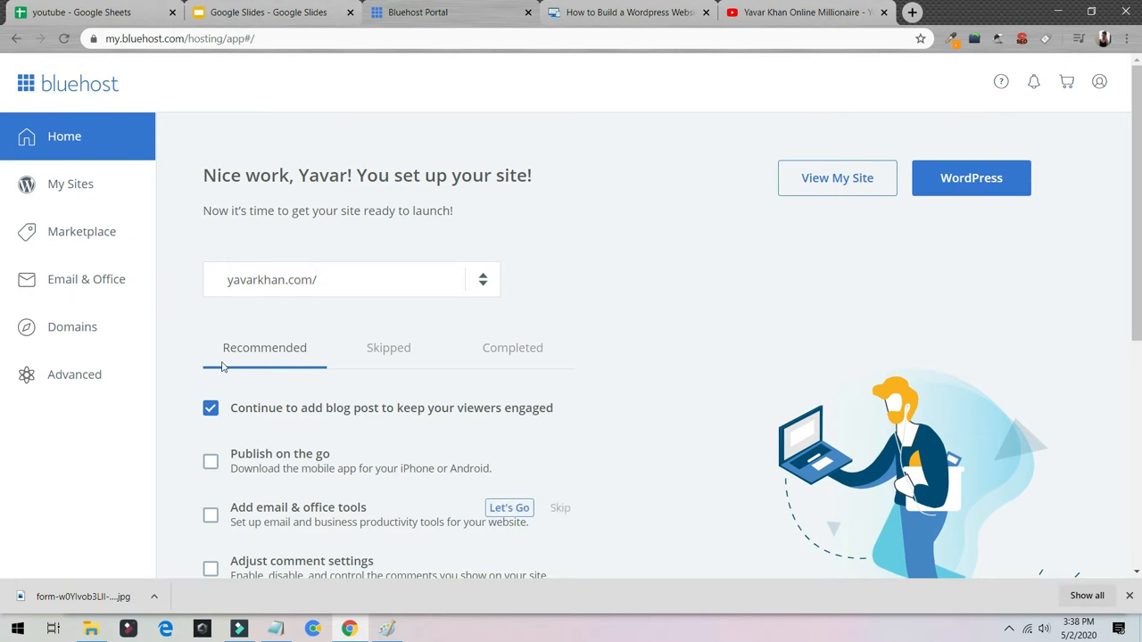
pyautogui.click(75, 190)
pyautogui.scroll(-2, 573, 399)
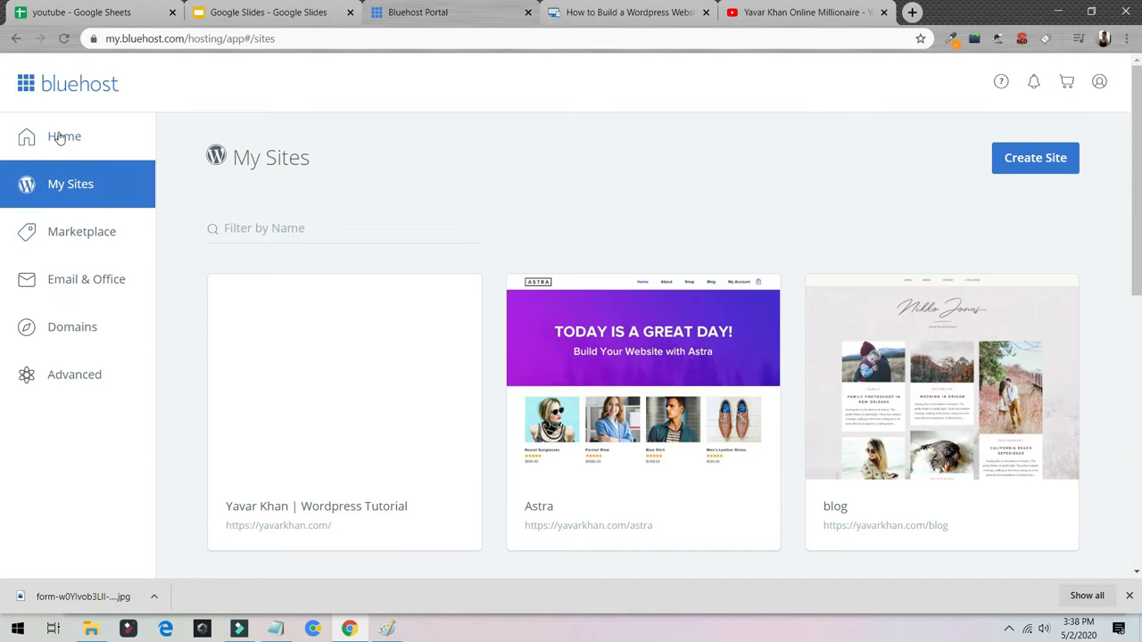
# Create a new WordPress site named "cars magzing" with the tagline "best cars in town" and continue to the domain selection.
pyautogui.click(1053, 170)
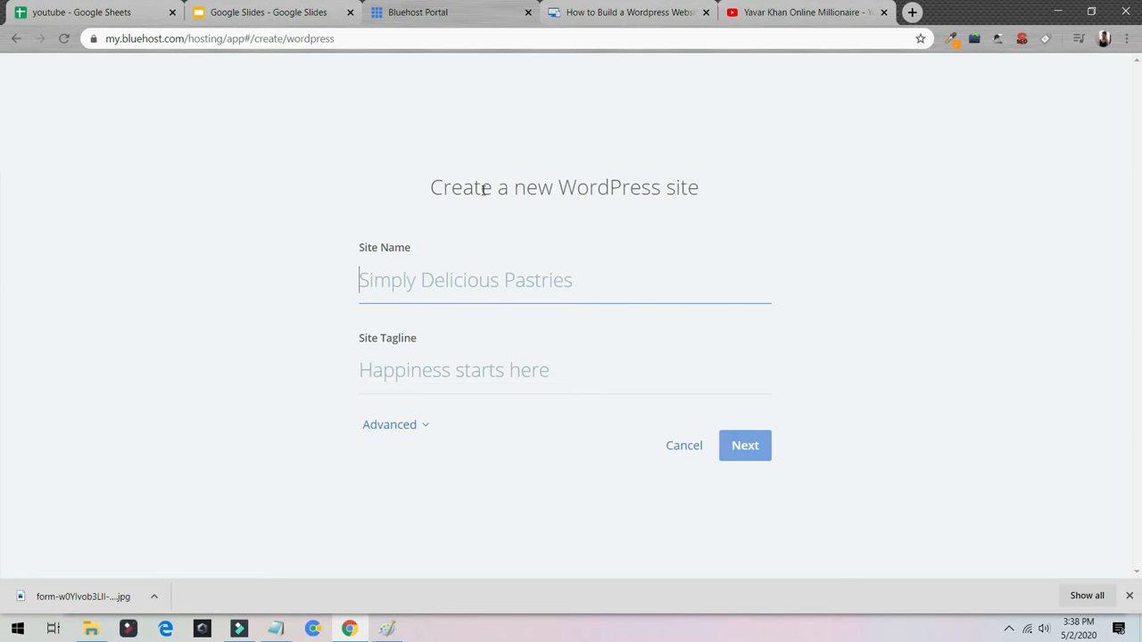
pyautogui.write('car')
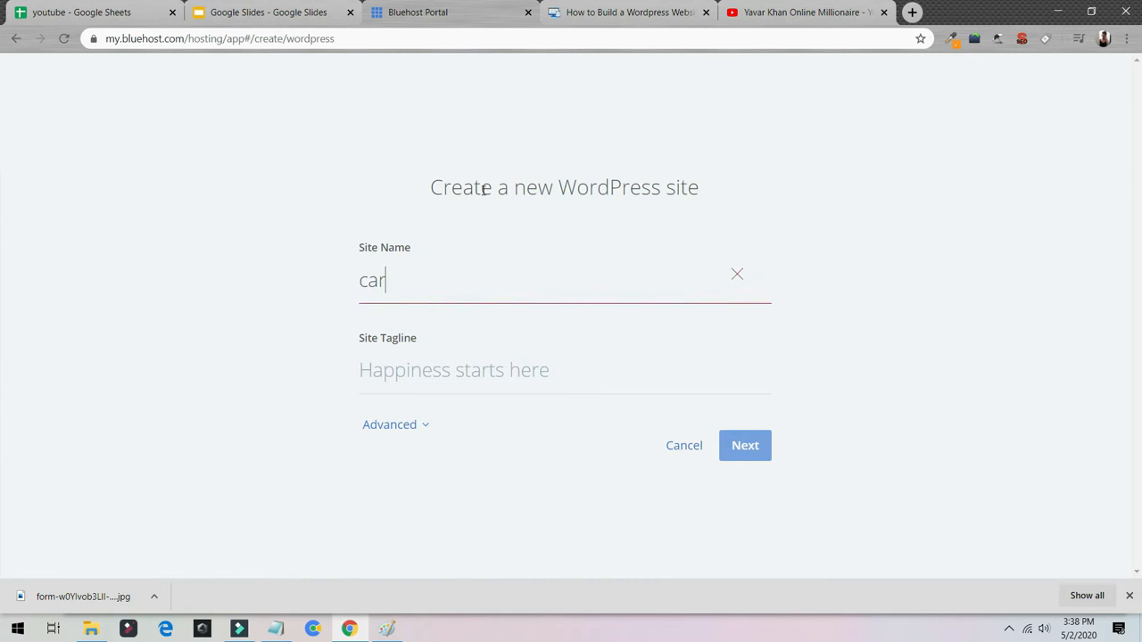
pyautogui.write('s magzing')
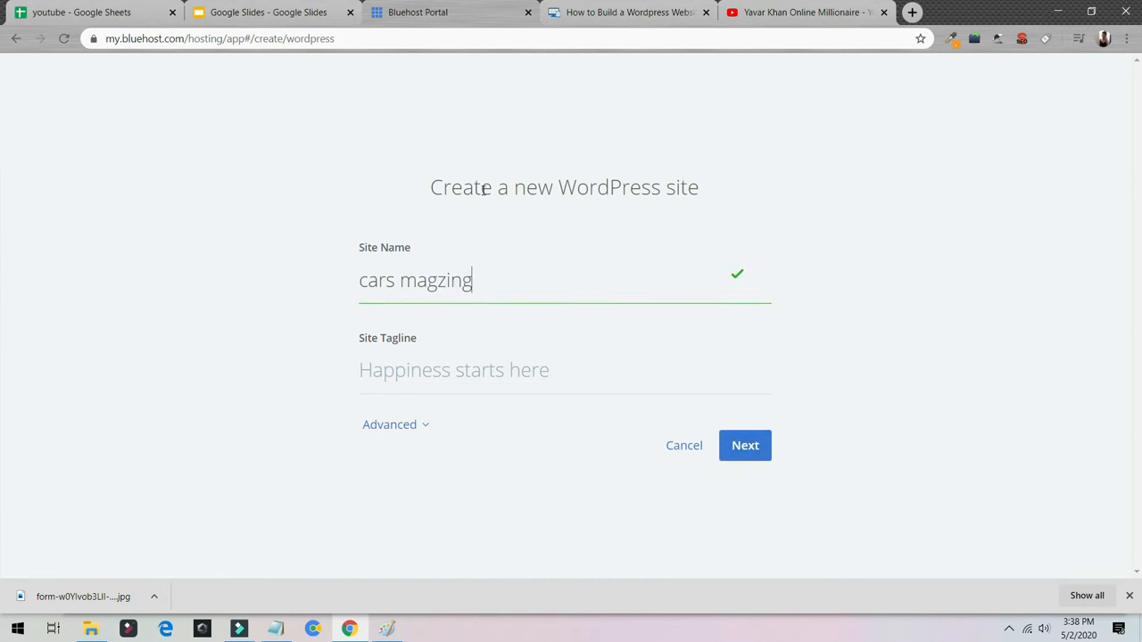
pyautogui.press('Tab')
pyautogui.write('b')
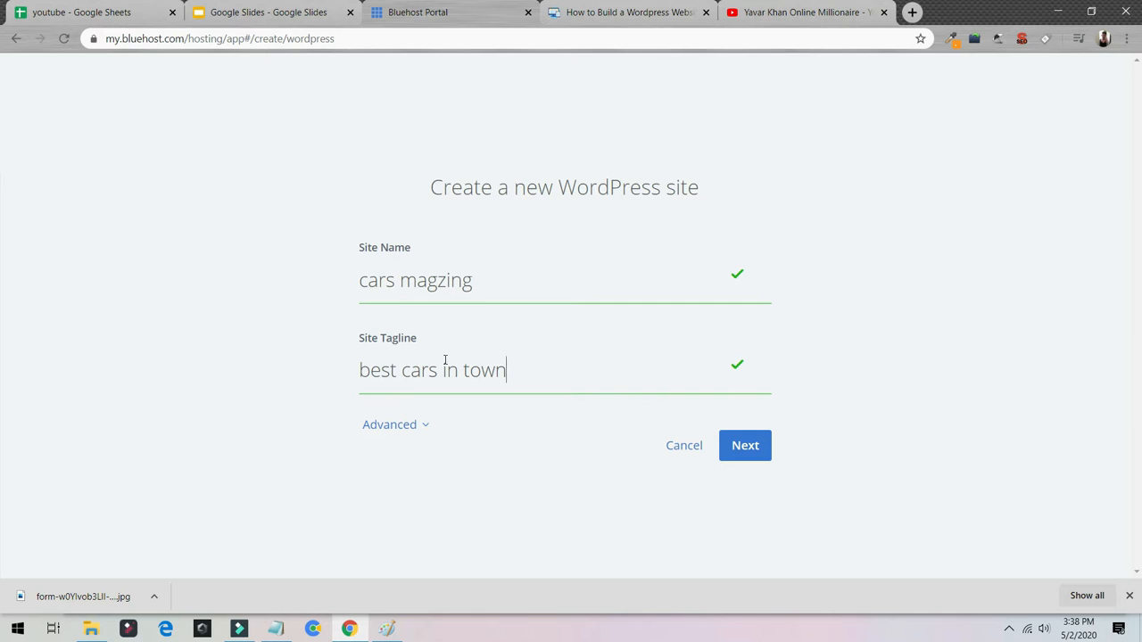
pyautogui.click(746, 458)
# Set the new site's directory to /cars under the preselected domain.
pyautogui.scroll(-2, 479, 370)
pyautogui.scroll(2, 631, 339)
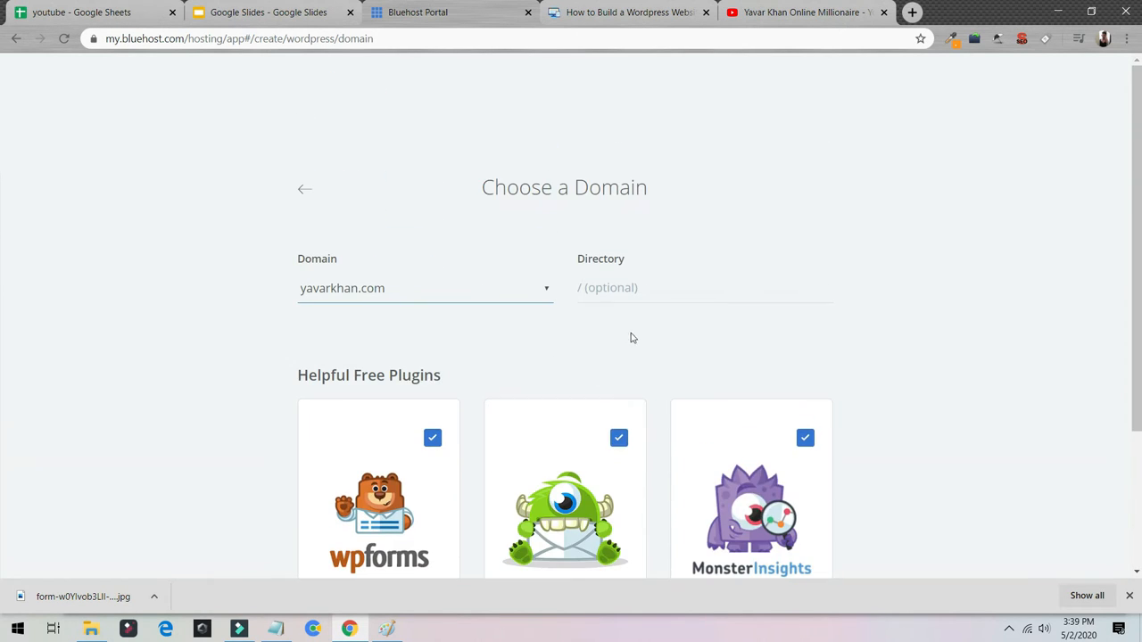
pyautogui.click(646, 287)
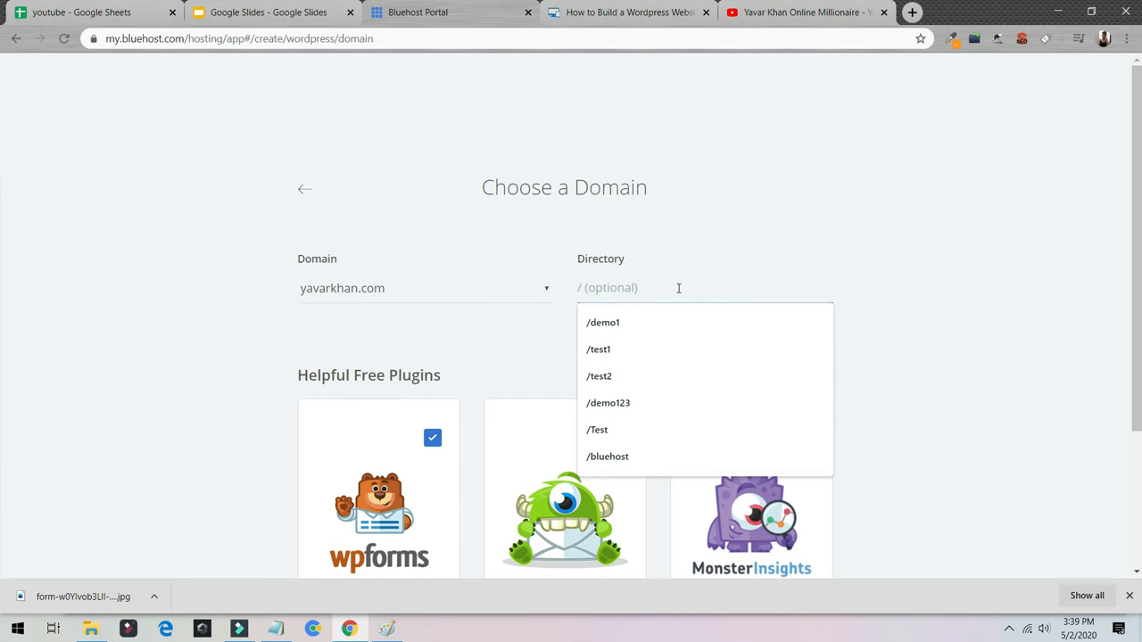
pyautogui.write('/cars')
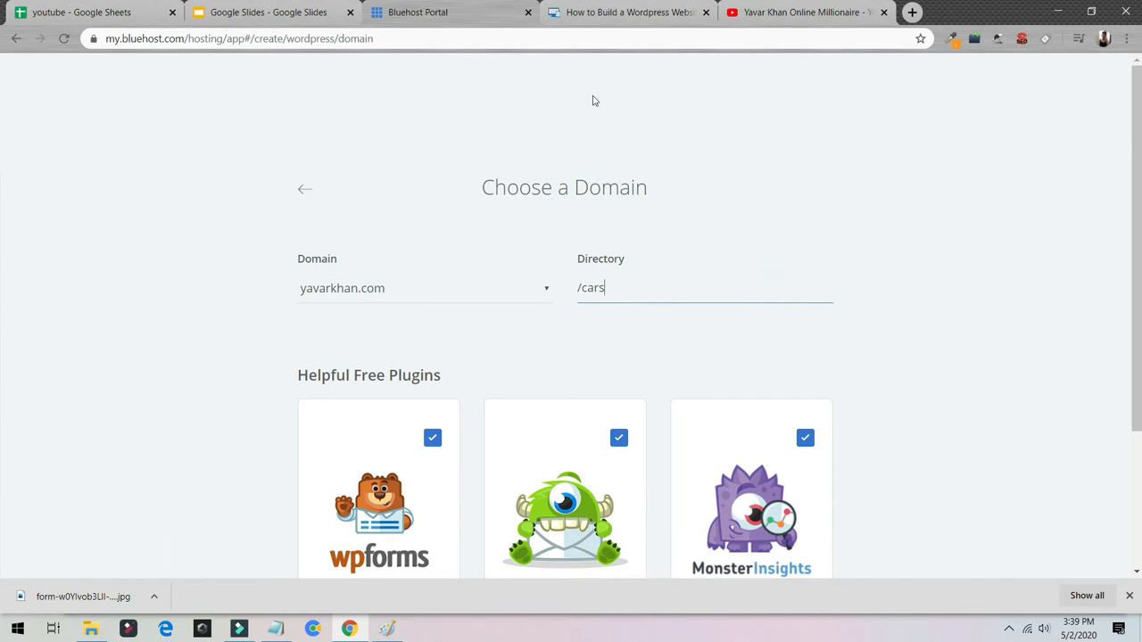
# Look at the existing main website's home page, and return to the domain setup.
pyautogui.click(636, 14)
pyautogui.click(63, 41)
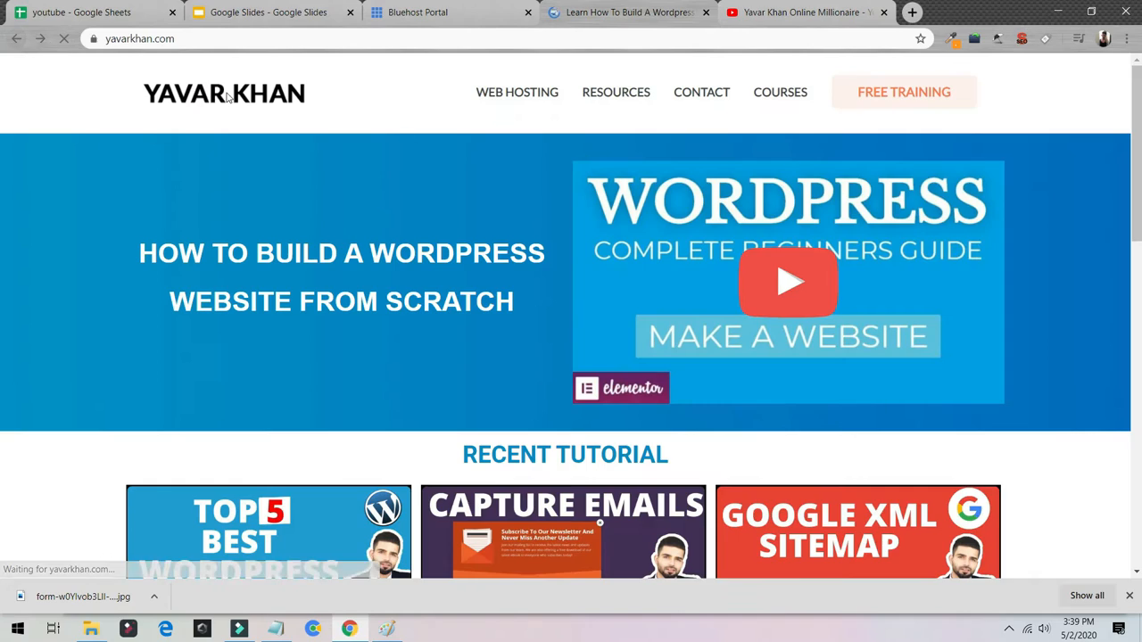
pyautogui.click(462, 16)
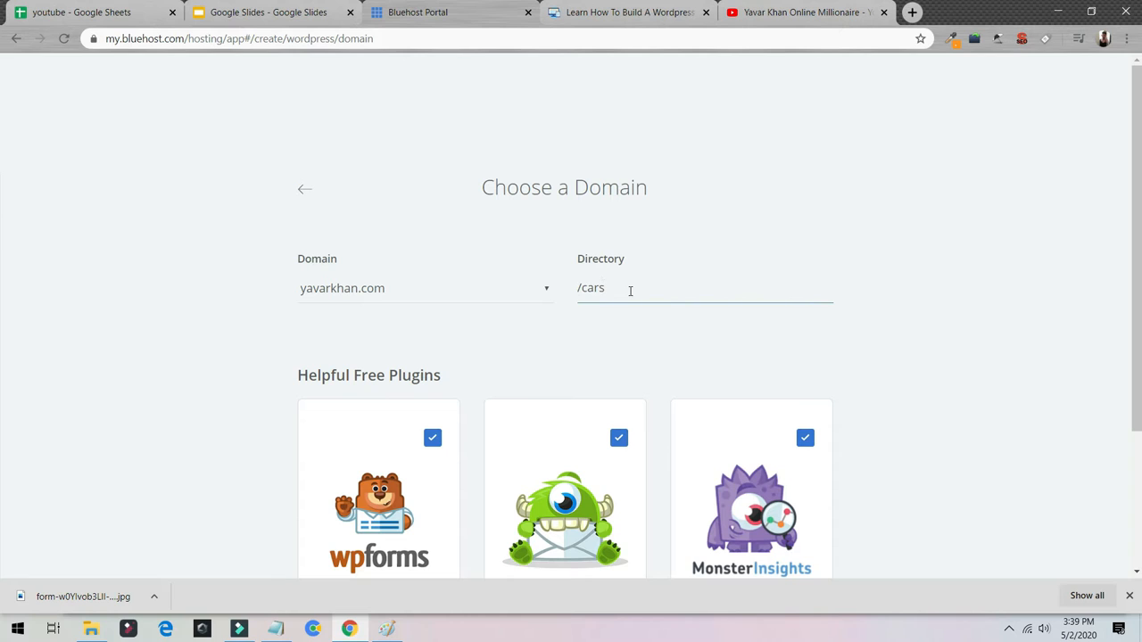
# Install WordPress with the WP Forms, Opt-in Monster and Monster Insight plugins, and log in to the new site's dashboard.
pyautogui.moveTo(630, 291); pyautogui.dragTo(544, 283)
pyautogui.scroll(-2, 544, 283)
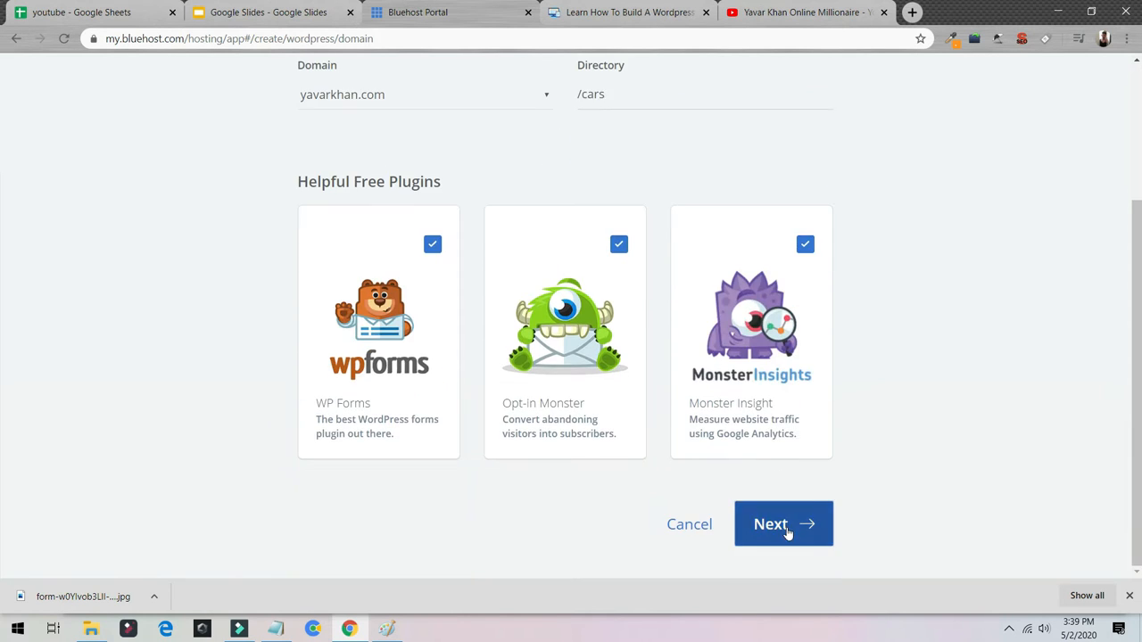
pyautogui.click(785, 526)
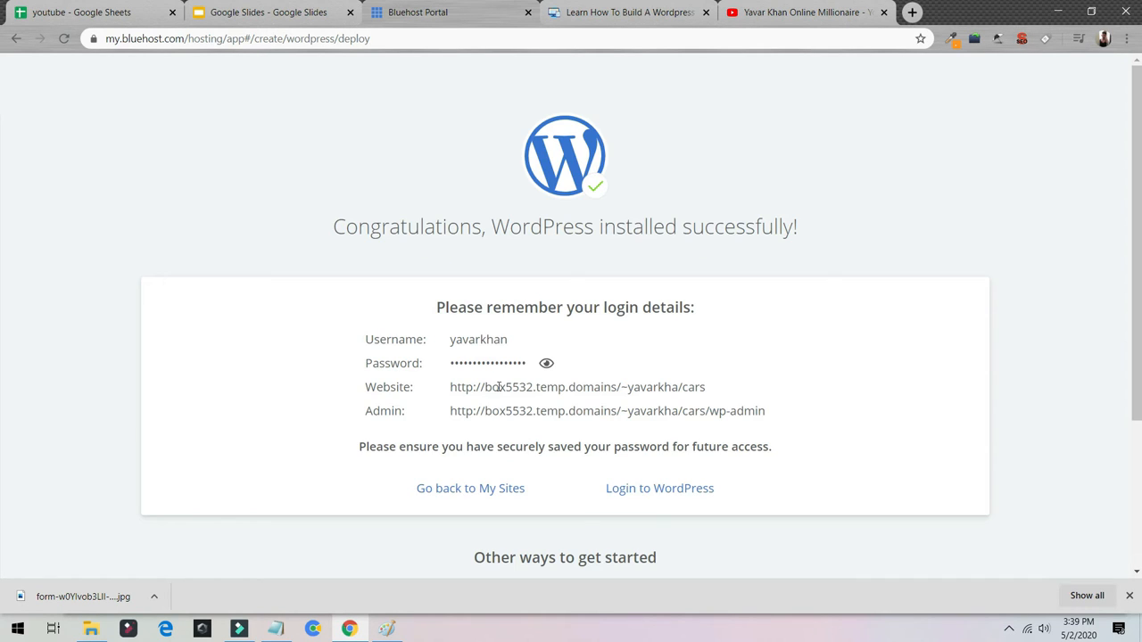
pyautogui.click(657, 489)
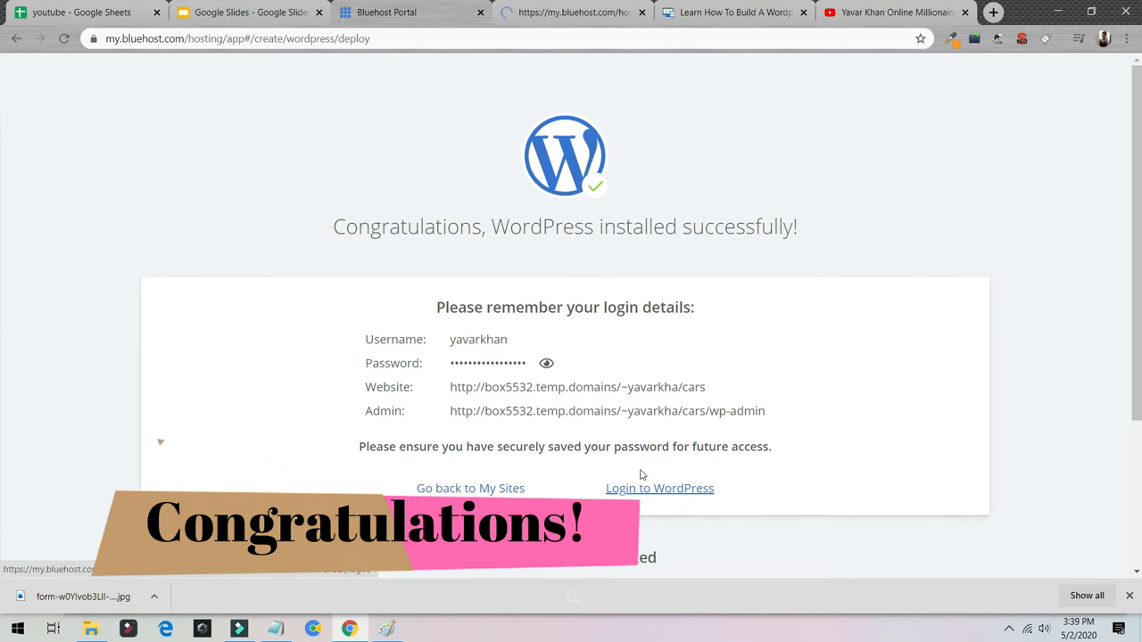
pyautogui.click(575, 12)
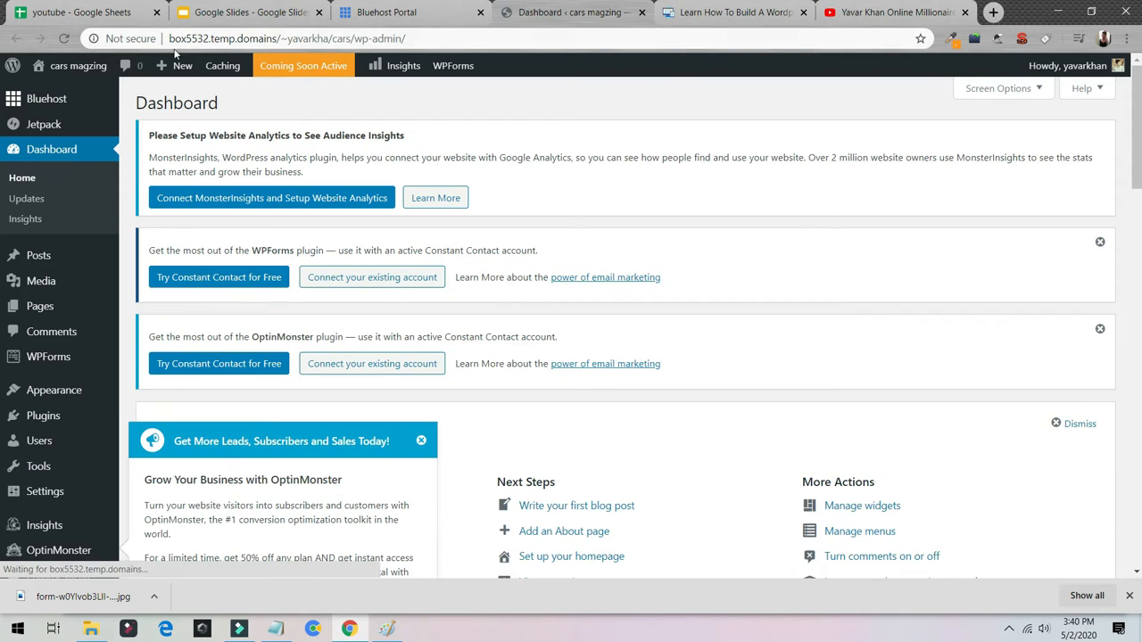
# Visit the new site's front page, look through it down to the footer, and return to the dashboard.
pyautogui.moveTo(40, 69)
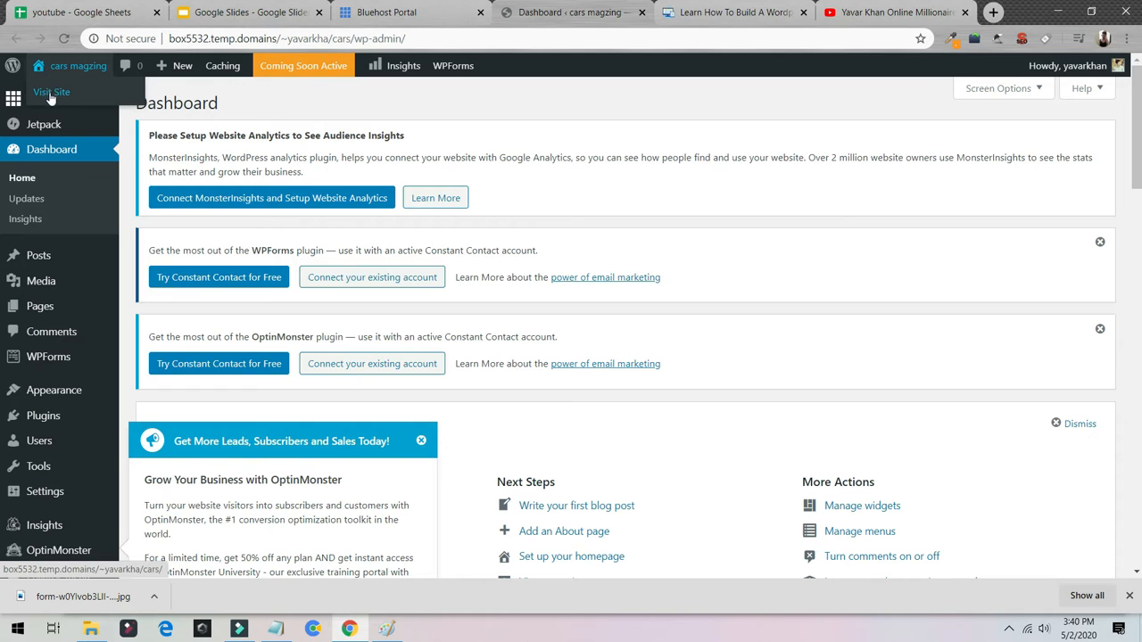
pyautogui.click(51, 93)
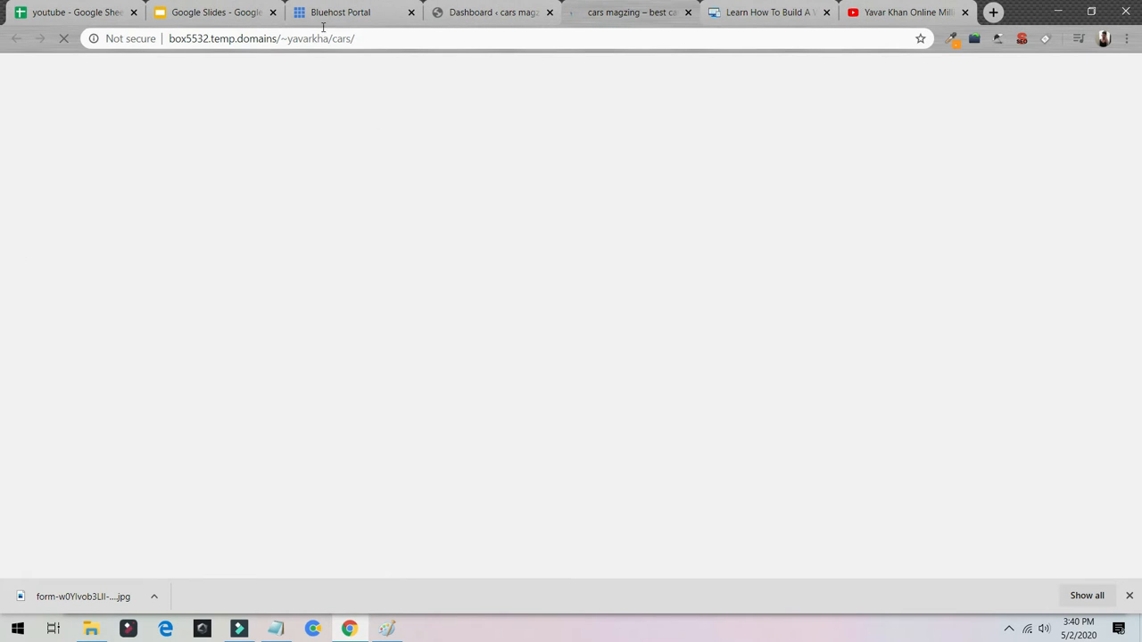
pyautogui.scroll(-10, 553, 397)
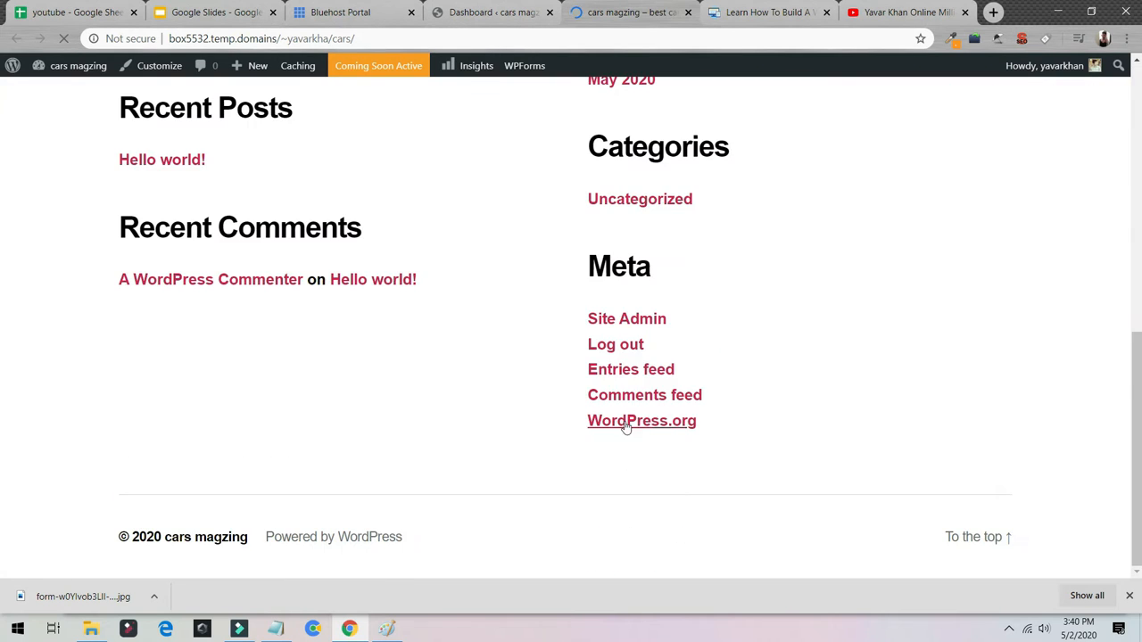
pyautogui.scroll(10, 665, 406)
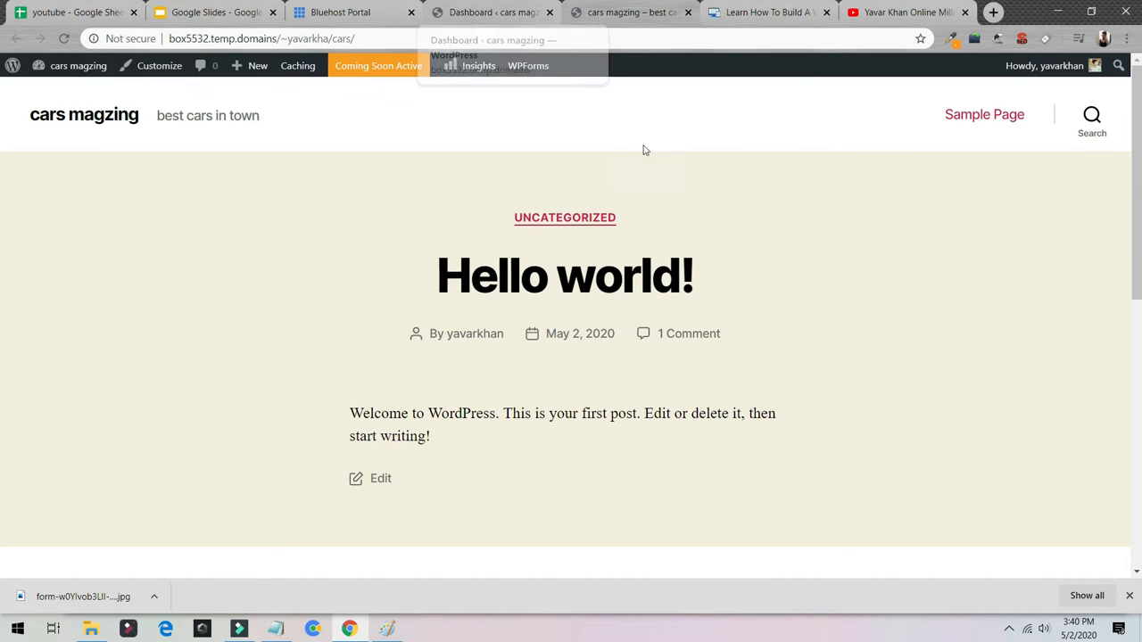
pyautogui.click(498, 9)
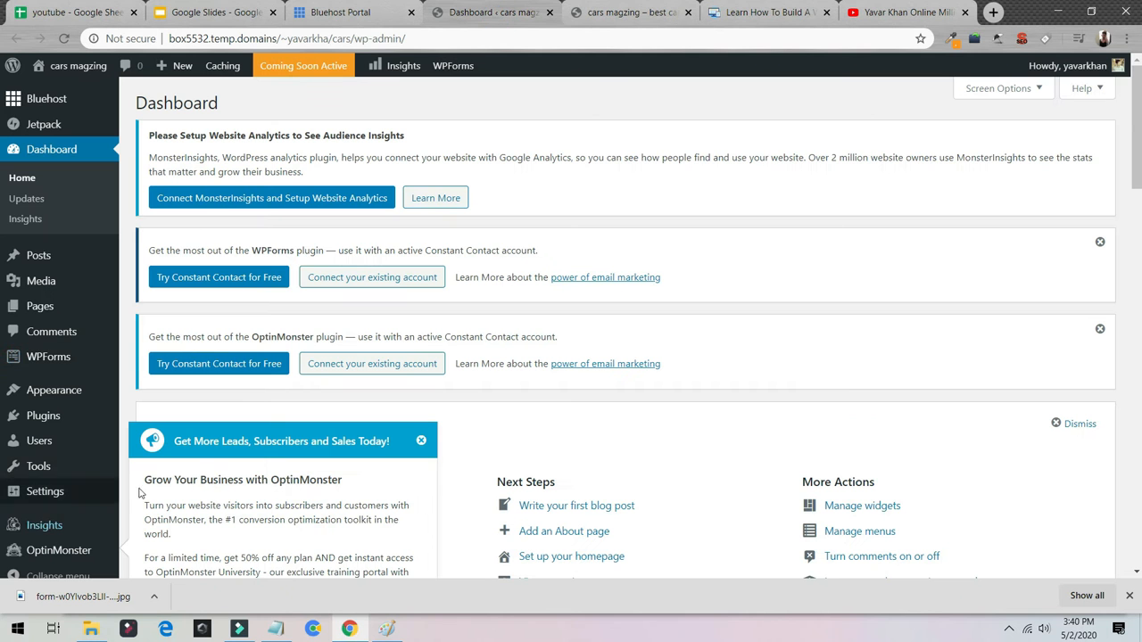
# Open the site's General Settings and examine the site title, tagline and the other options.
pyautogui.moveTo(53, 492)
pyautogui.scroll(-1, 90, 482)
pyautogui.scroll(-3, 95, 437)
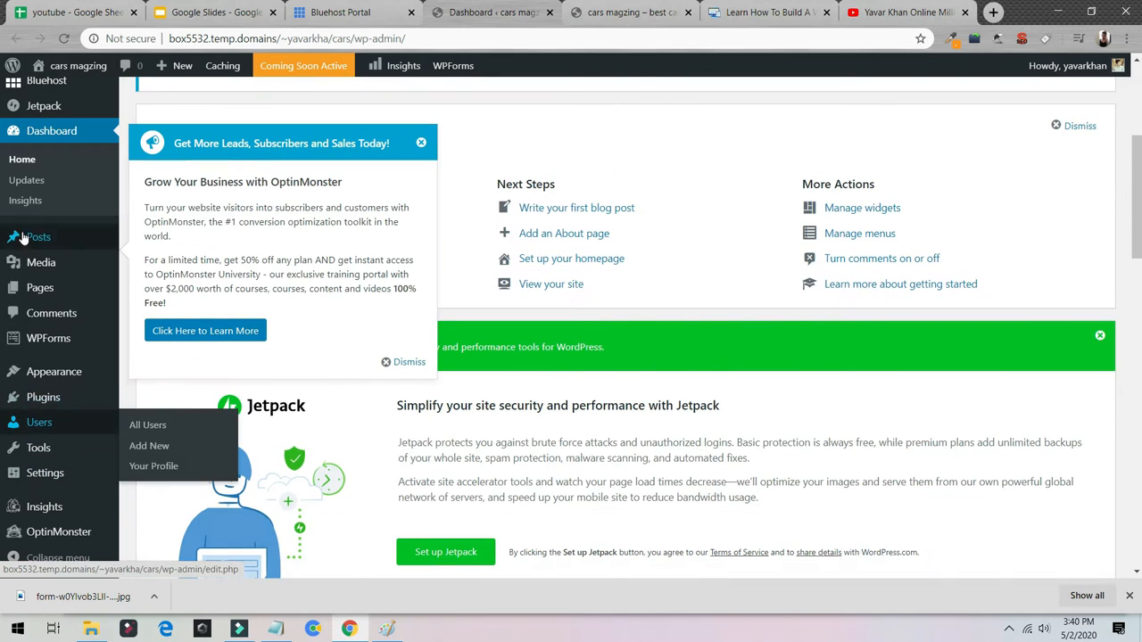
pyautogui.moveTo(59, 472)
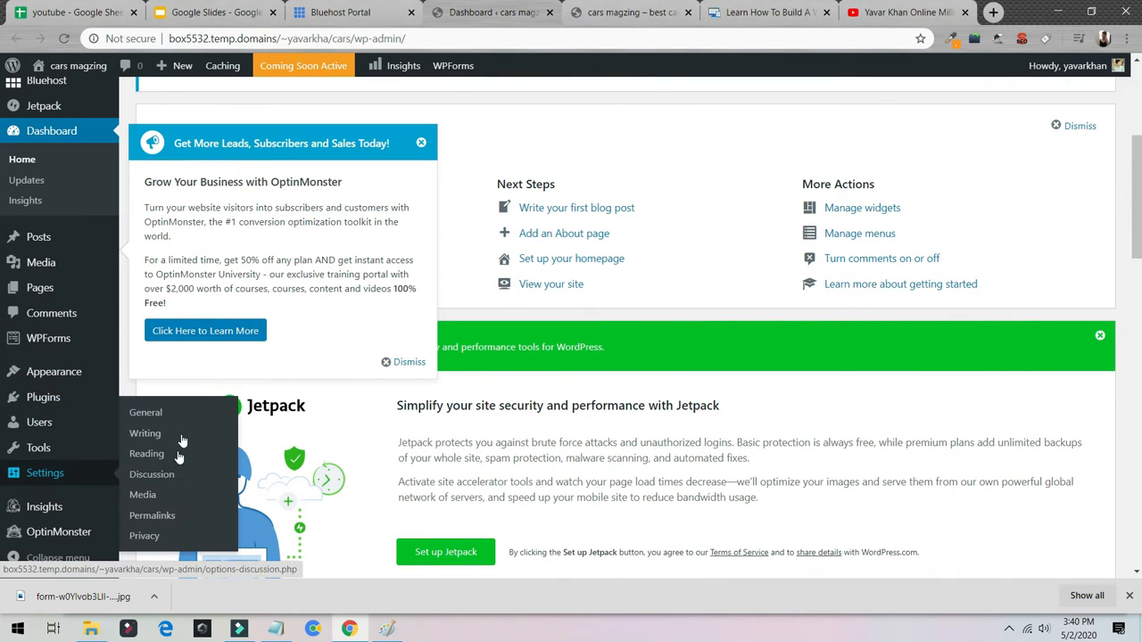
pyautogui.click(151, 415)
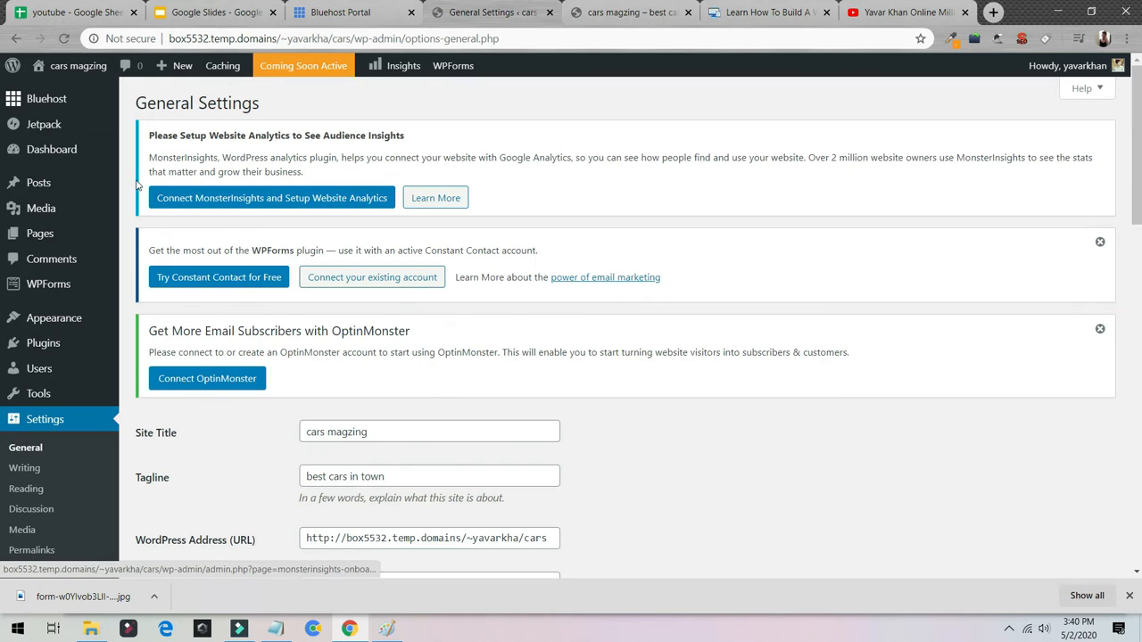
pyautogui.moveTo(150, 433); pyautogui.dragTo(306, 433)
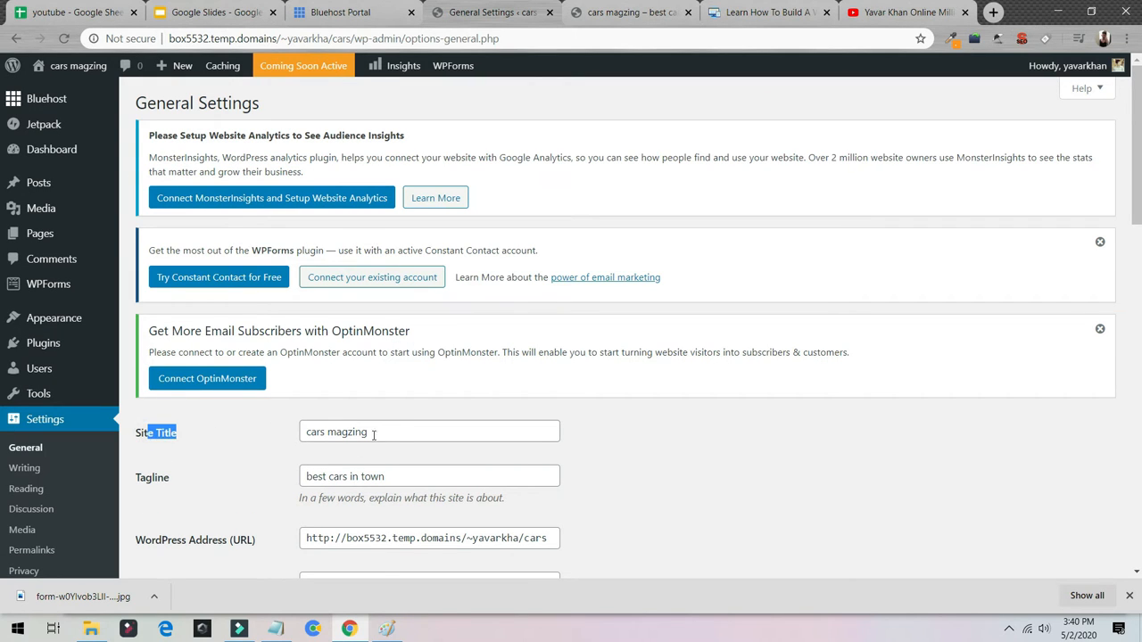
pyautogui.moveTo(163, 479); pyautogui.dragTo(174, 479)
pyautogui.scroll(-3, 423, 408)
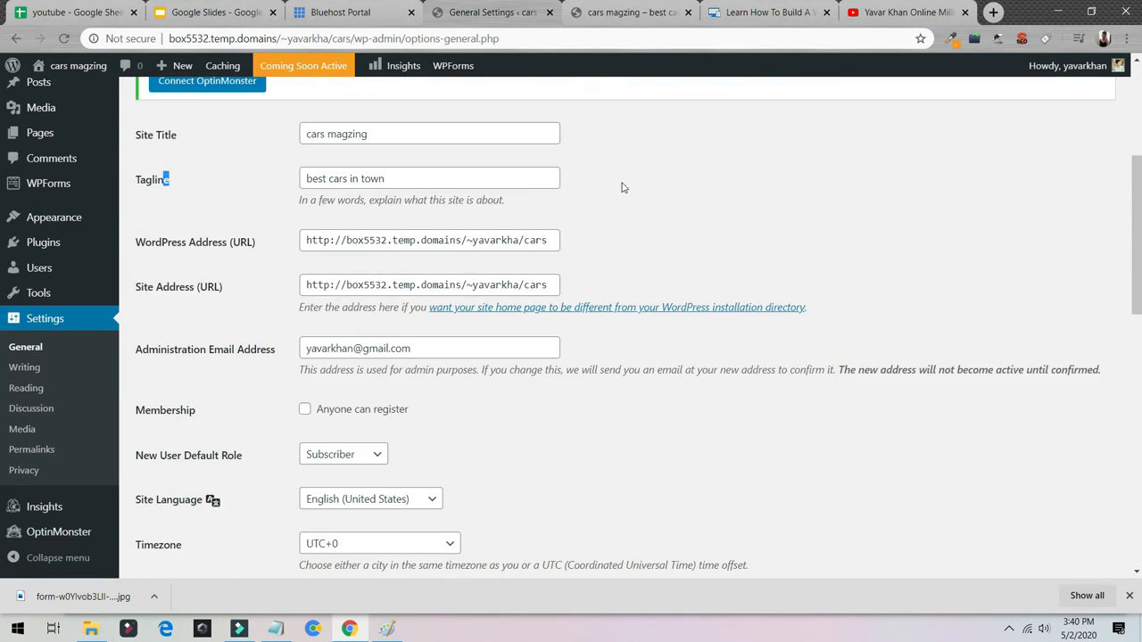
# Set the permalink structure to Post name and save the changes.
pyautogui.click(56, 449)
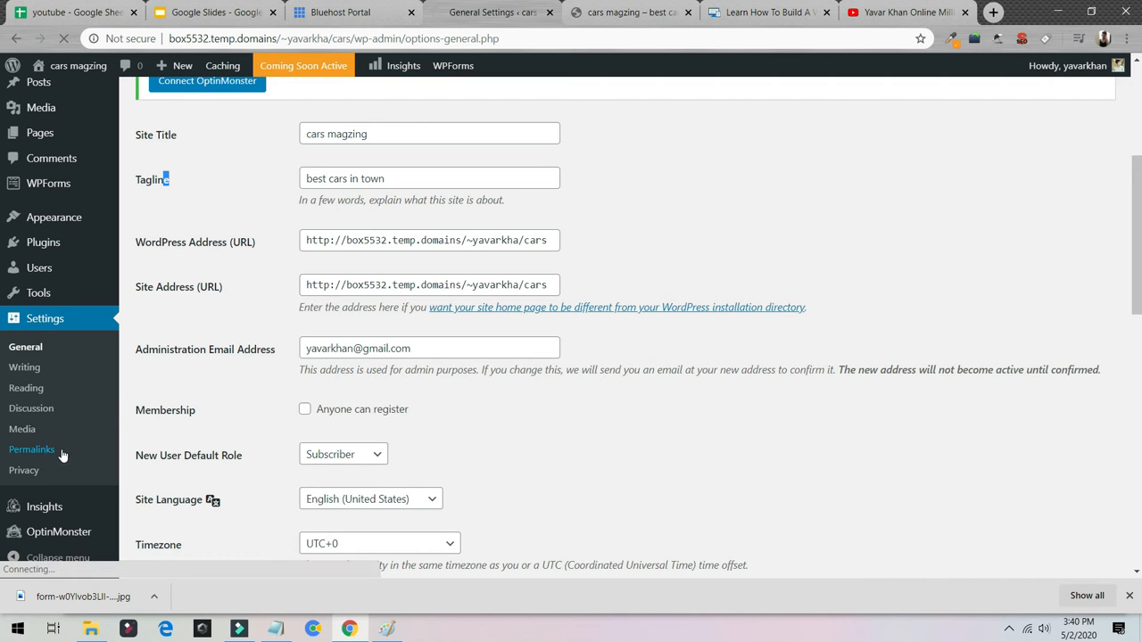
pyautogui.scroll(-3, 204, 489)
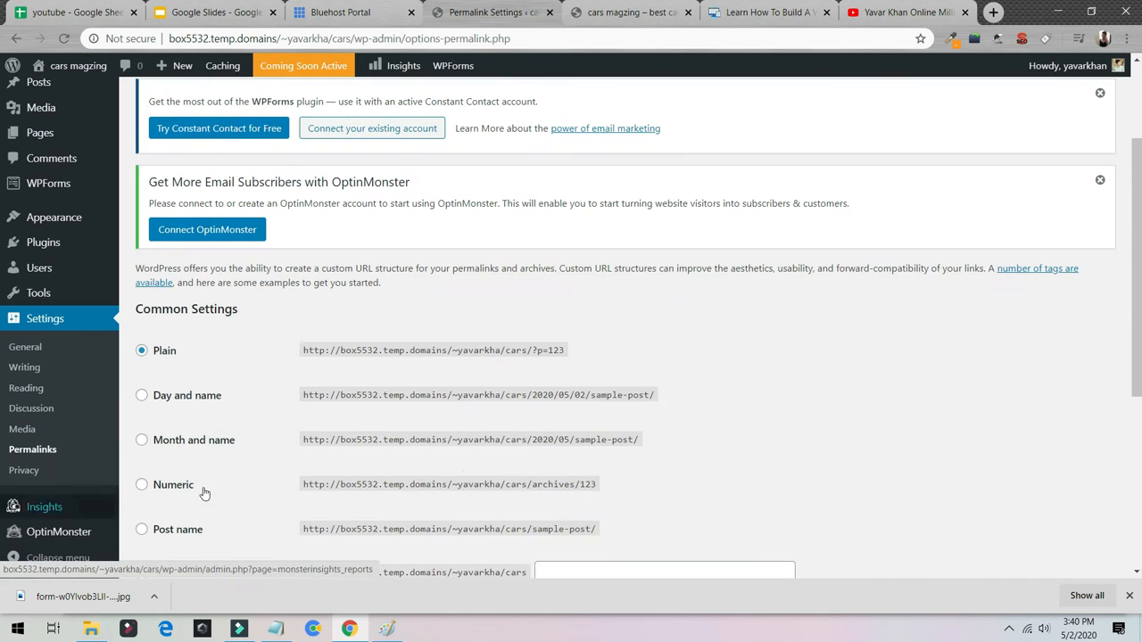
pyautogui.click(157, 532)
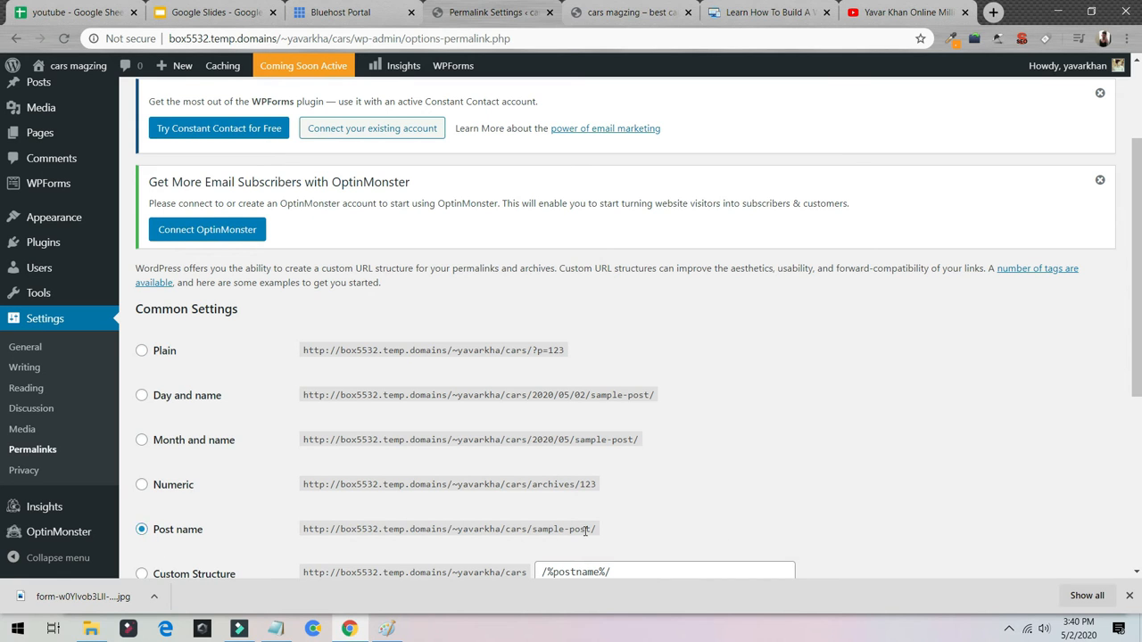
pyautogui.moveTo(585, 531); pyautogui.dragTo(304, 531)
pyautogui.scroll(-3, 365, 485)
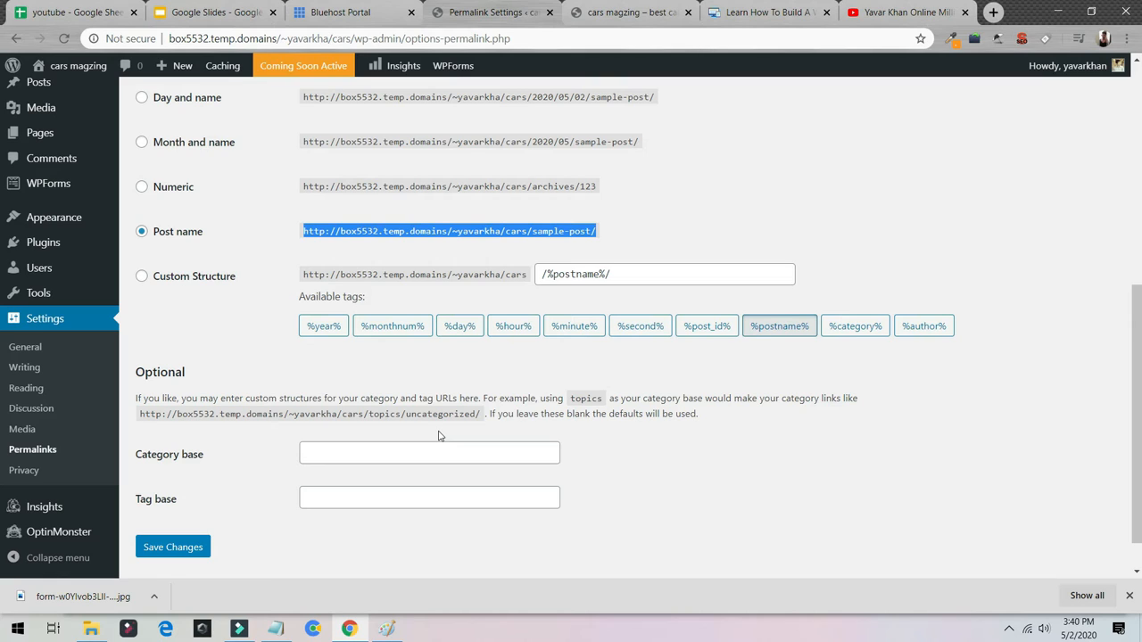
pyautogui.click(169, 548)
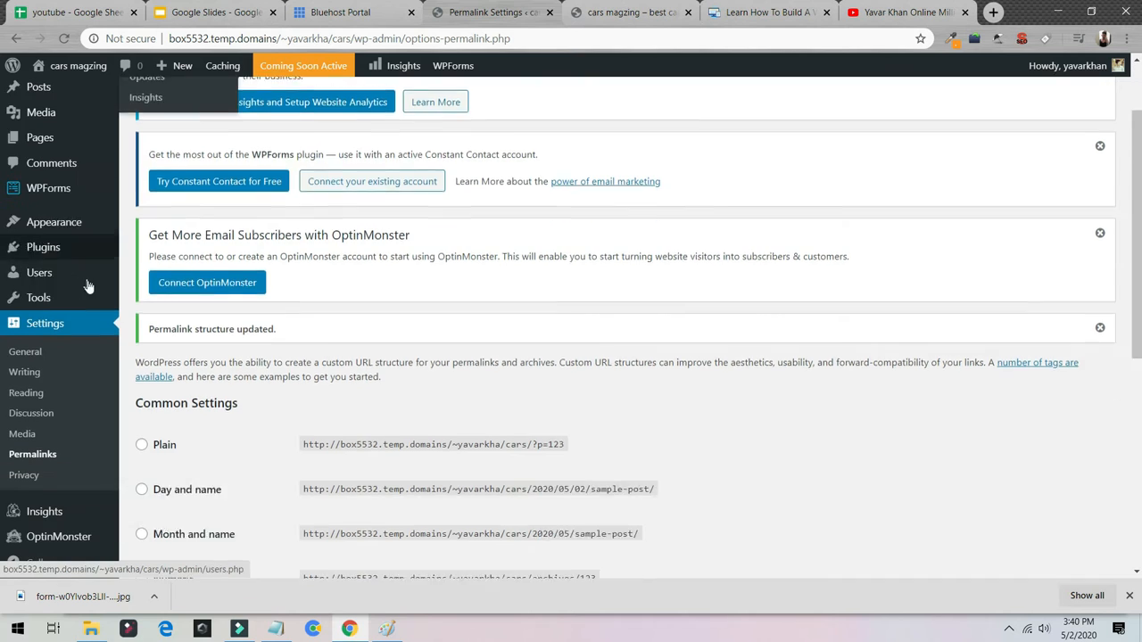
# Open the theme management page of the cars site.
pyautogui.scroll(-2, 88, 286)
pyautogui.moveTo(61, 221)
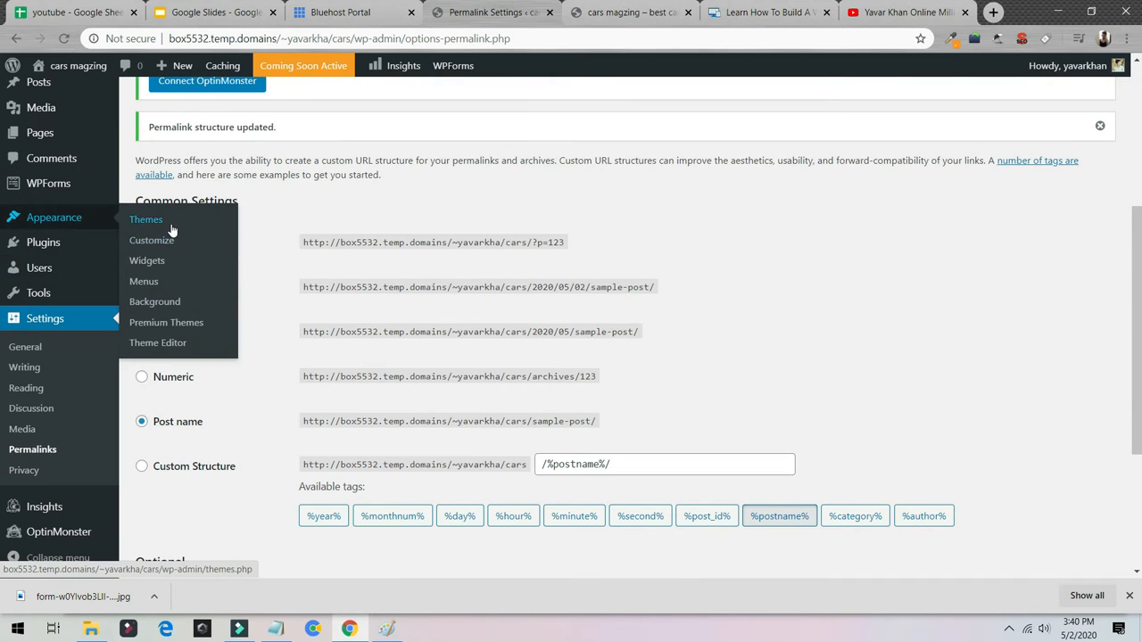
pyautogui.click(172, 230)
# Compare the new site's front page with the WordPress tutorial website's home page, looking through that page down to its footer.
pyautogui.click(624, 12)
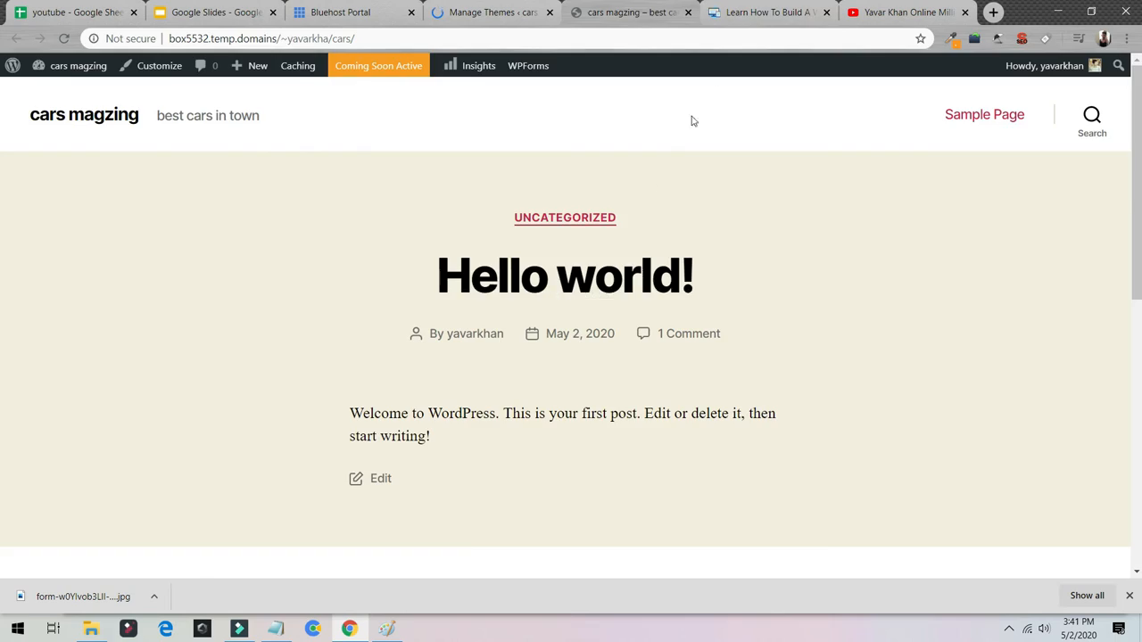
pyautogui.click(739, 12)
pyautogui.scroll(-10, 369, 217)
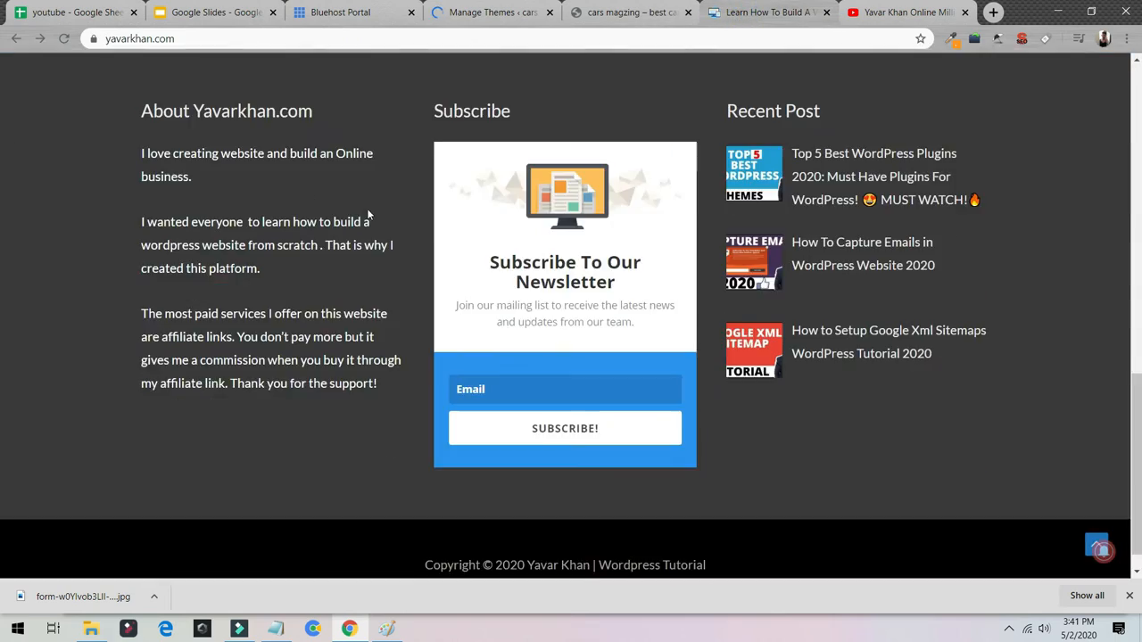
pyautogui.scroll(10, 670, 331)
pyautogui.scroll(-4, 670, 332)
pyautogui.scroll(4, 782, 146)
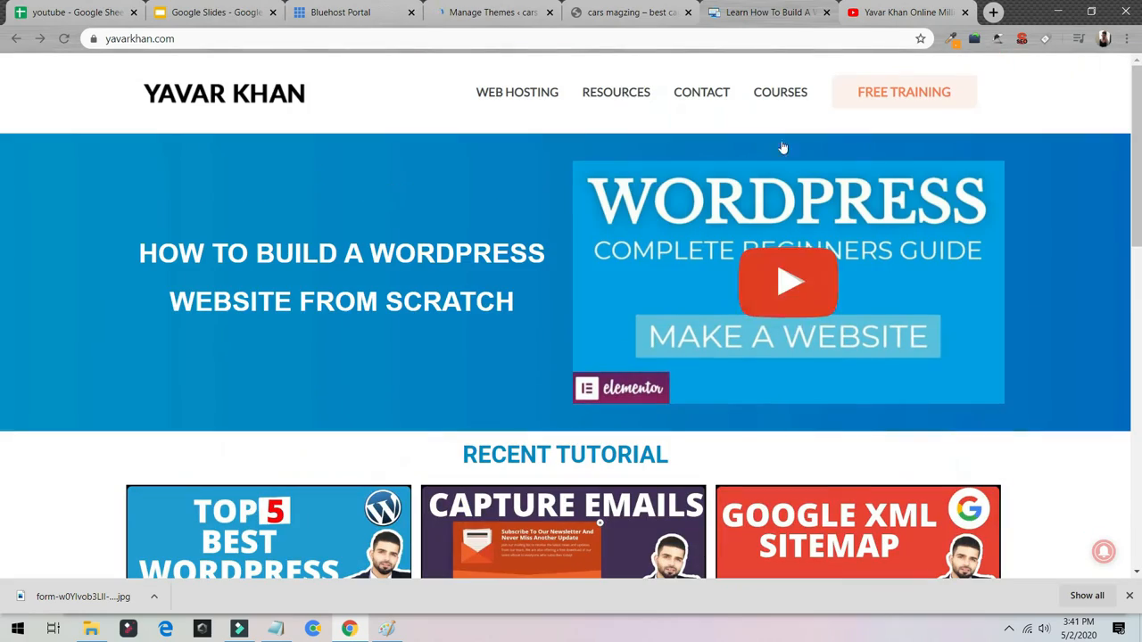
pyautogui.click(611, 12)
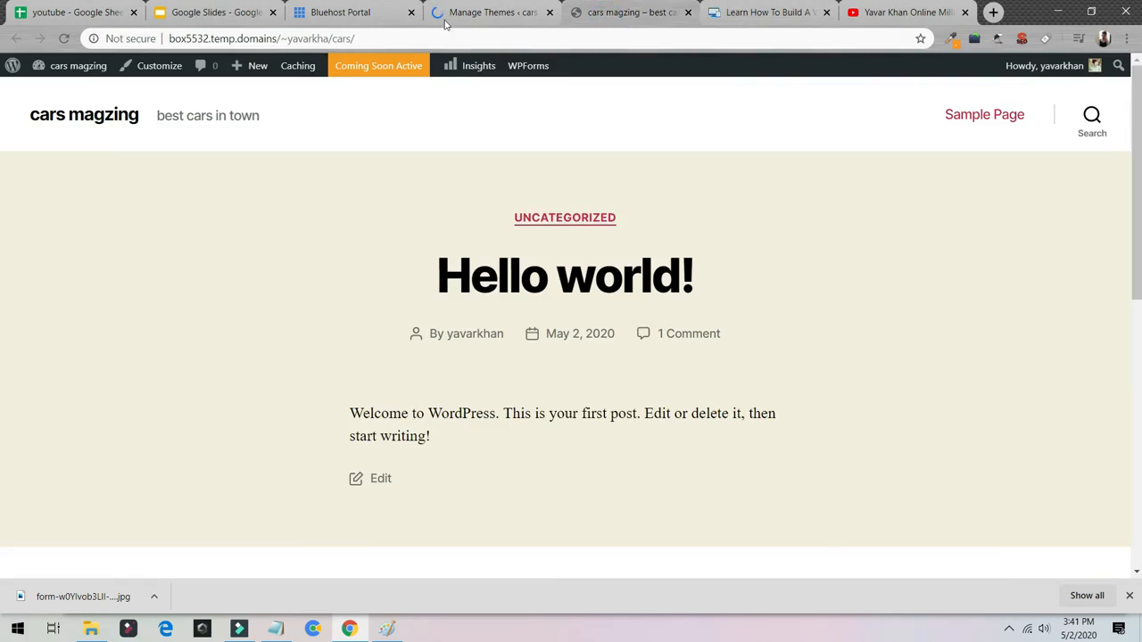
# Return to the installed themes, start adding a new theme, and show the popular themes in the directory.
pyautogui.click(473, 12)
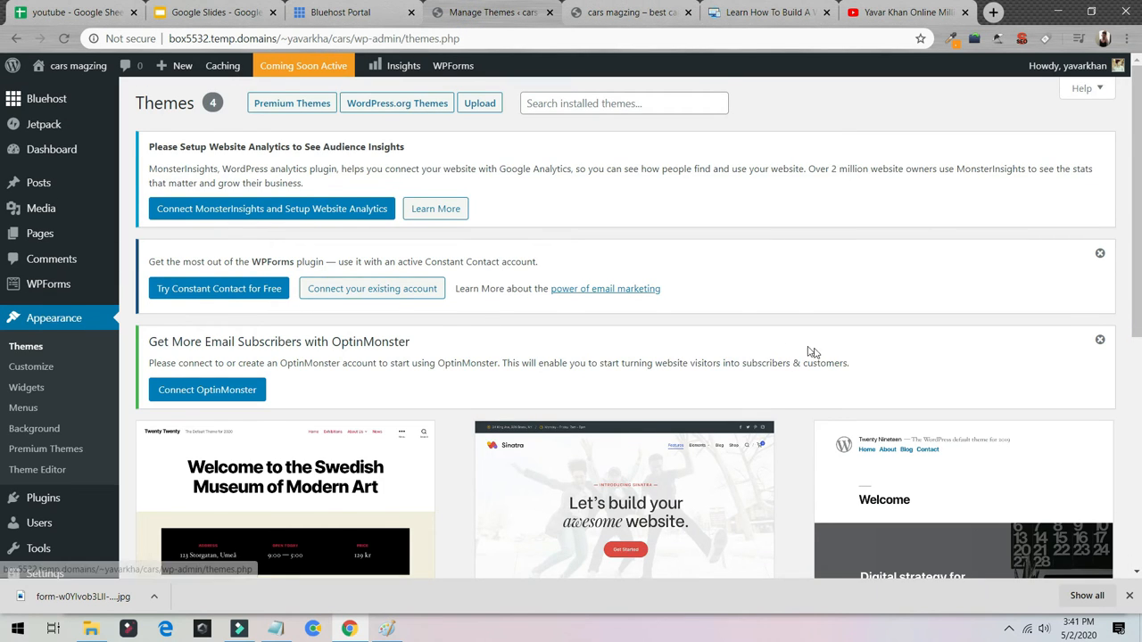
pyautogui.scroll(-5, 811, 354)
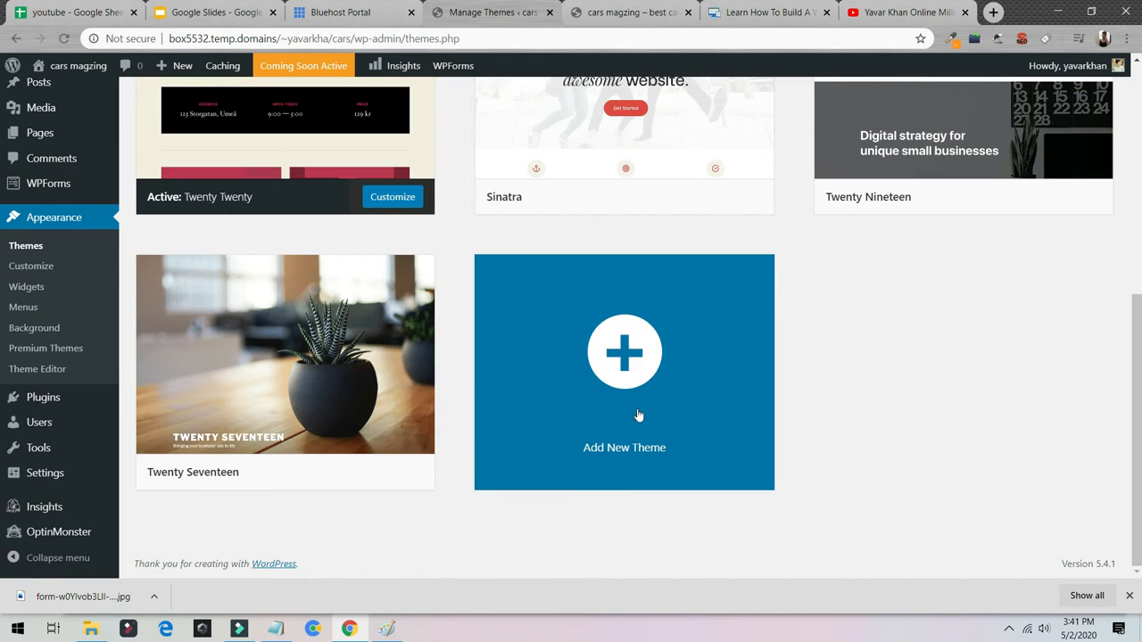
pyautogui.click(655, 380)
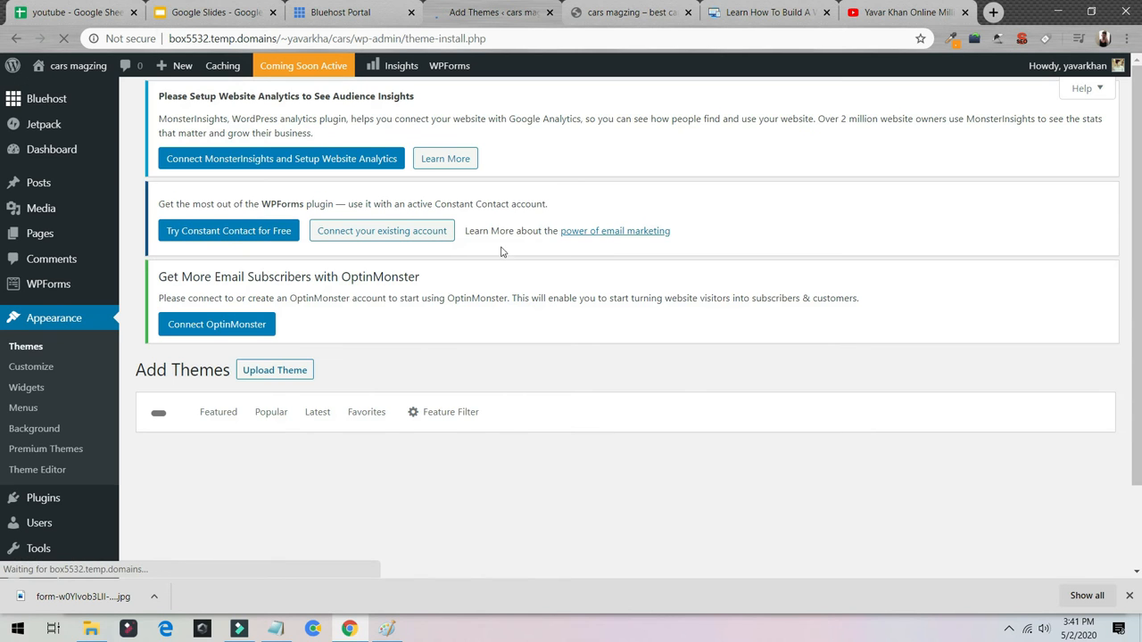
pyautogui.scroll(-1, 375, 384)
pyautogui.click(273, 340)
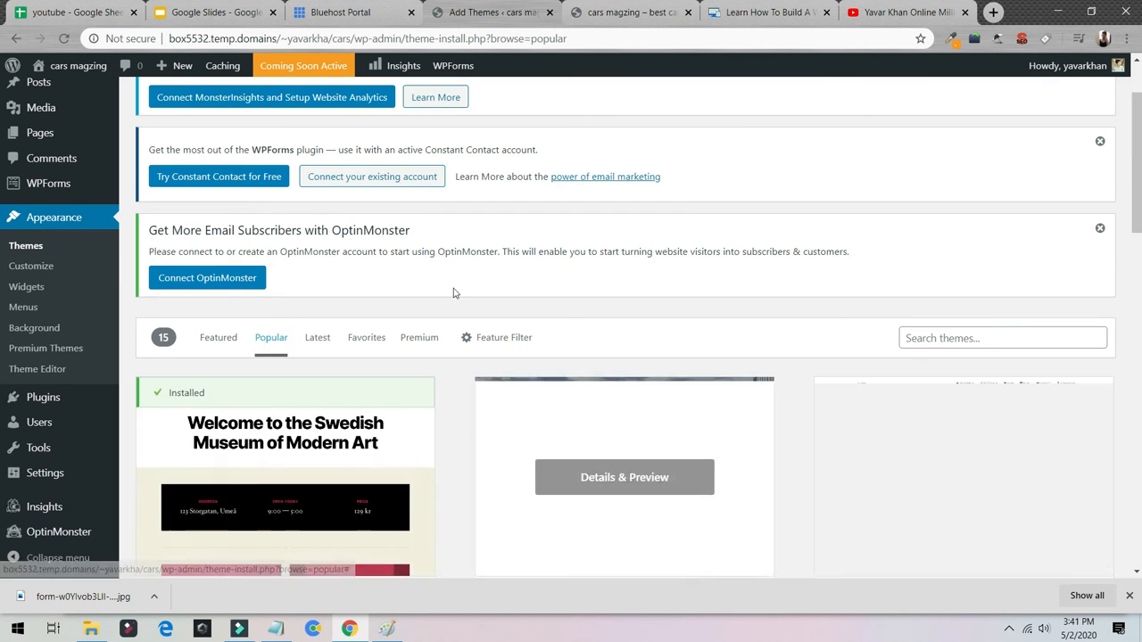
# Look through the popular themes available for installation, examining their names and preview images.
pyautogui.scroll(-3, 454, 293)
pyautogui.scroll(-3, 381, 289)
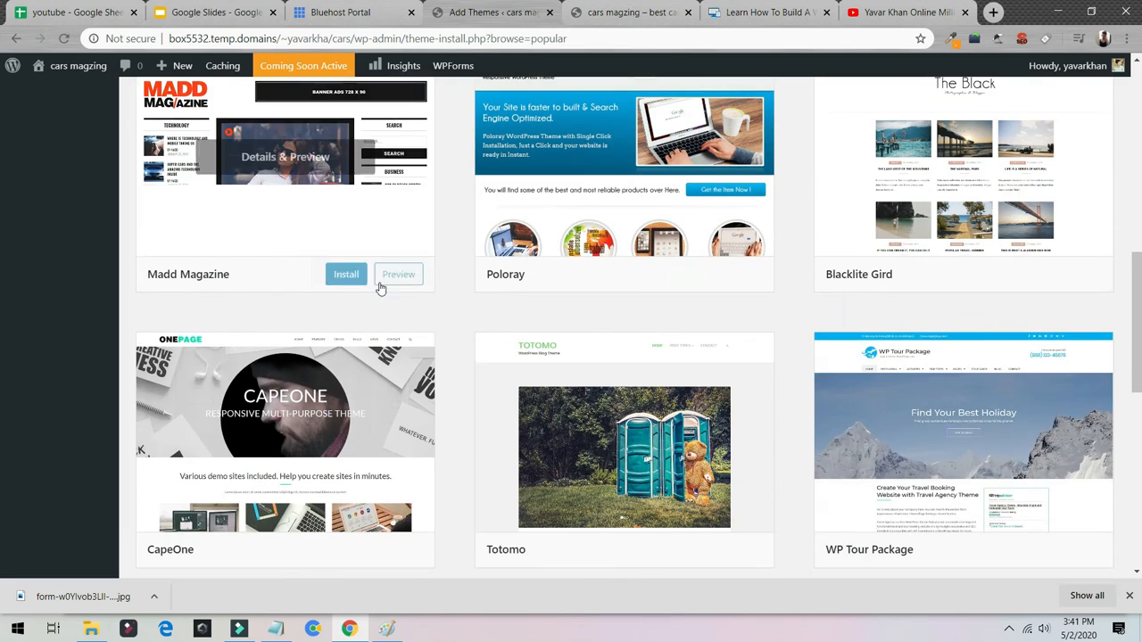
pyautogui.scroll(1, 842, 300)
pyautogui.scroll(-3, 801, 217)
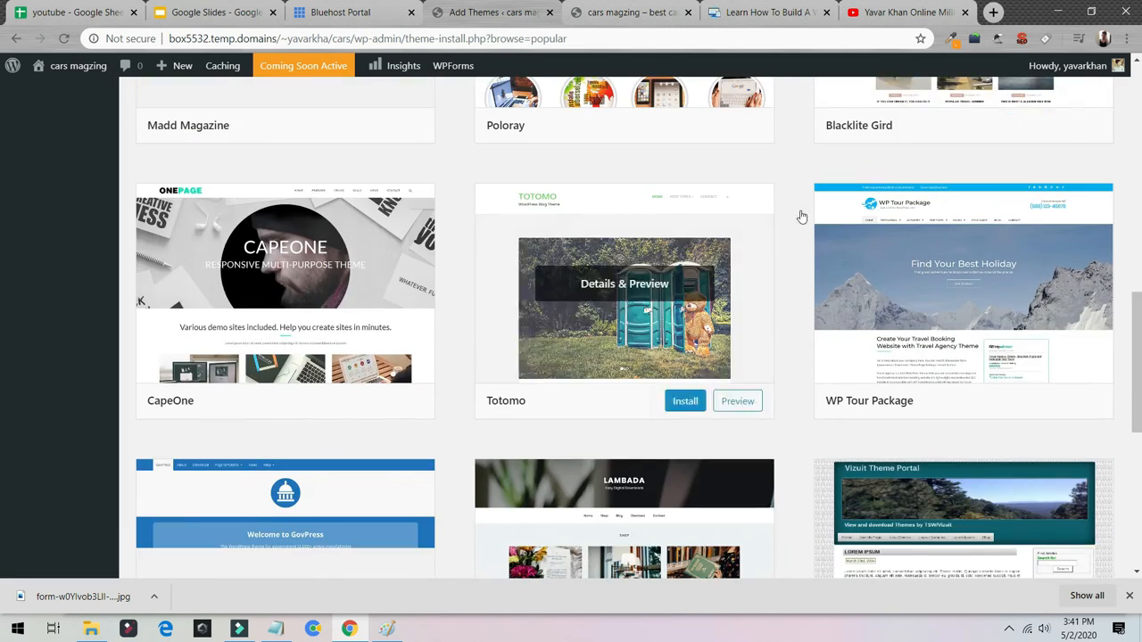
pyautogui.scroll(15, 801, 217)
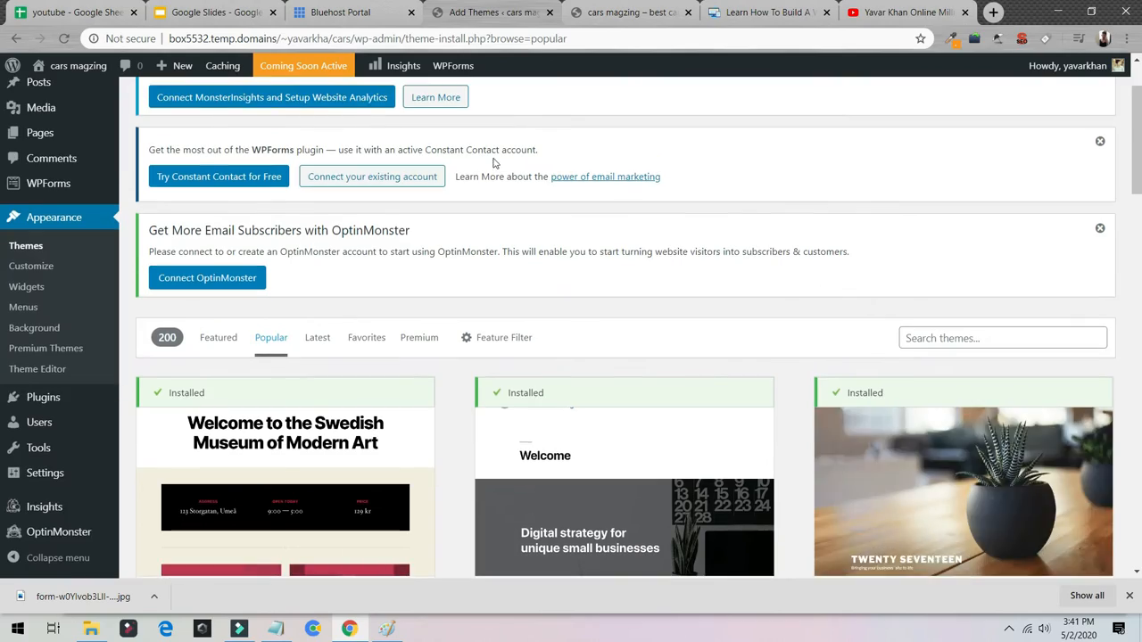
pyautogui.scroll(-5, 902, 374)
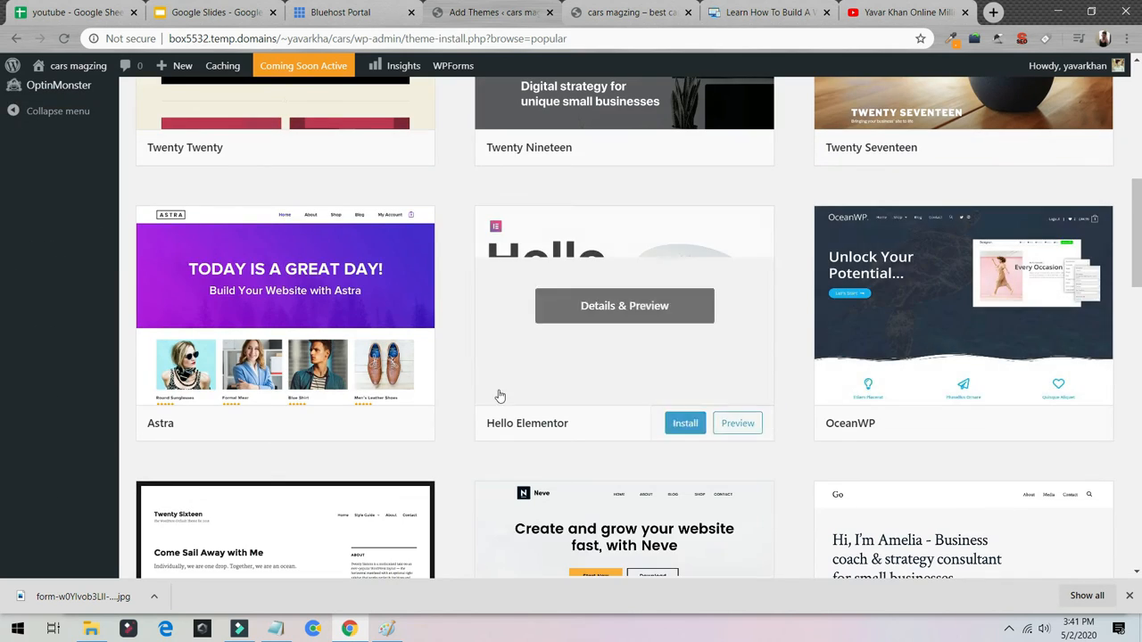
pyautogui.scroll(-4, 499, 395)
pyautogui.scroll(-3, 421, 452)
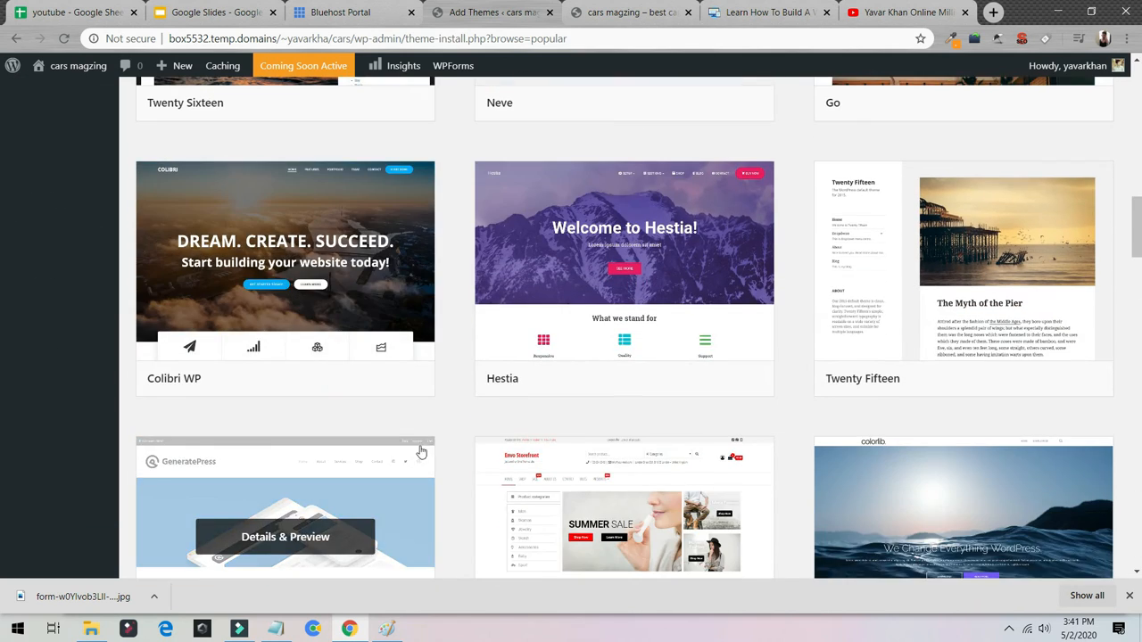
pyautogui.scroll(-2, 421, 453)
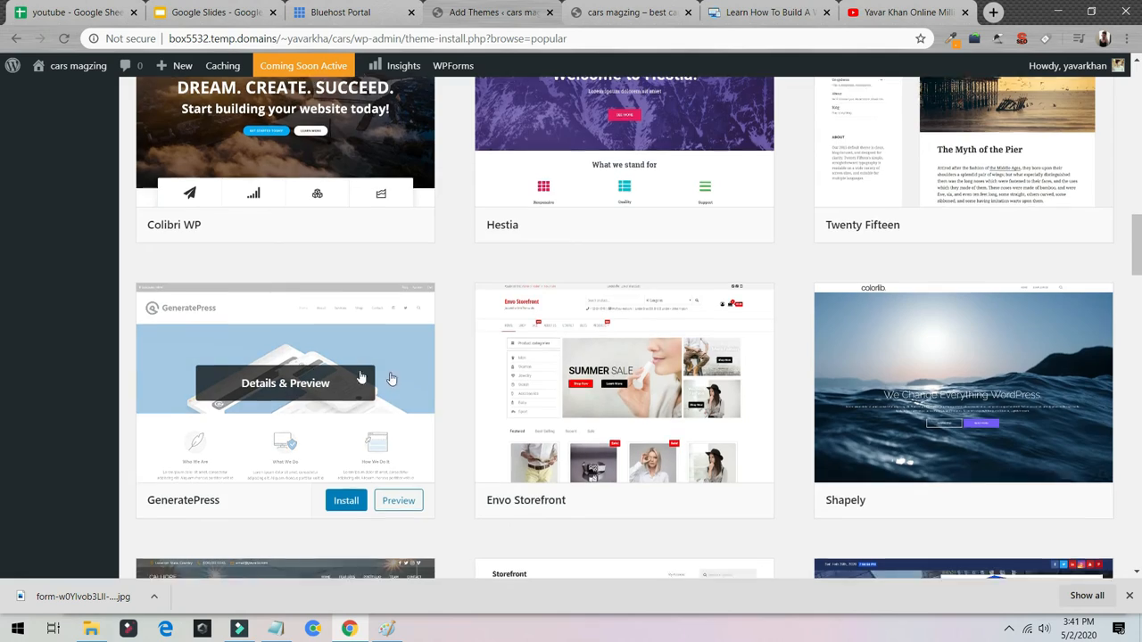
pyautogui.scroll(-3, 535, 384)
pyautogui.scroll(-5, 857, 410)
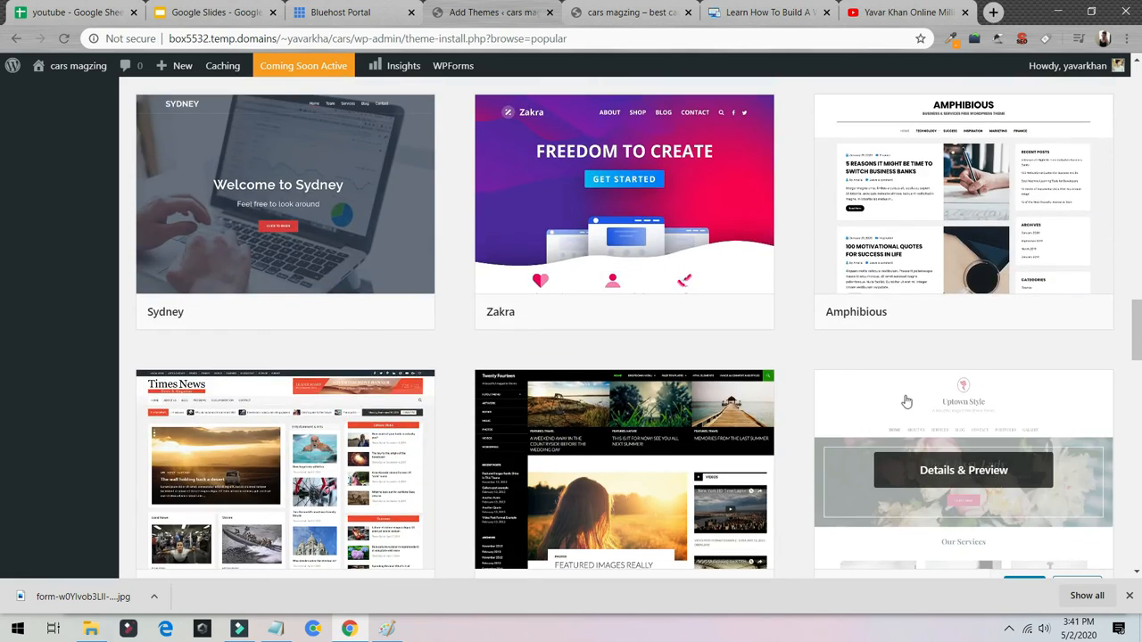
pyautogui.scroll(15, 907, 403)
# Search the theme directory for "astra" and open the Astra theme's details and preview.
pyautogui.click(968, 440)
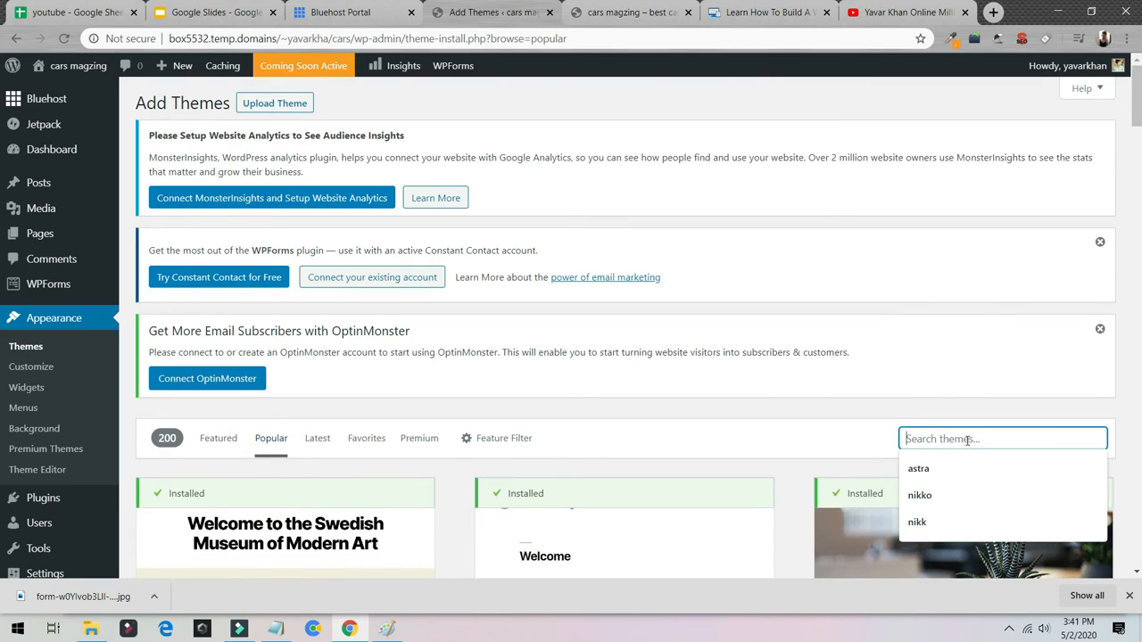
pyautogui.click(953, 464)
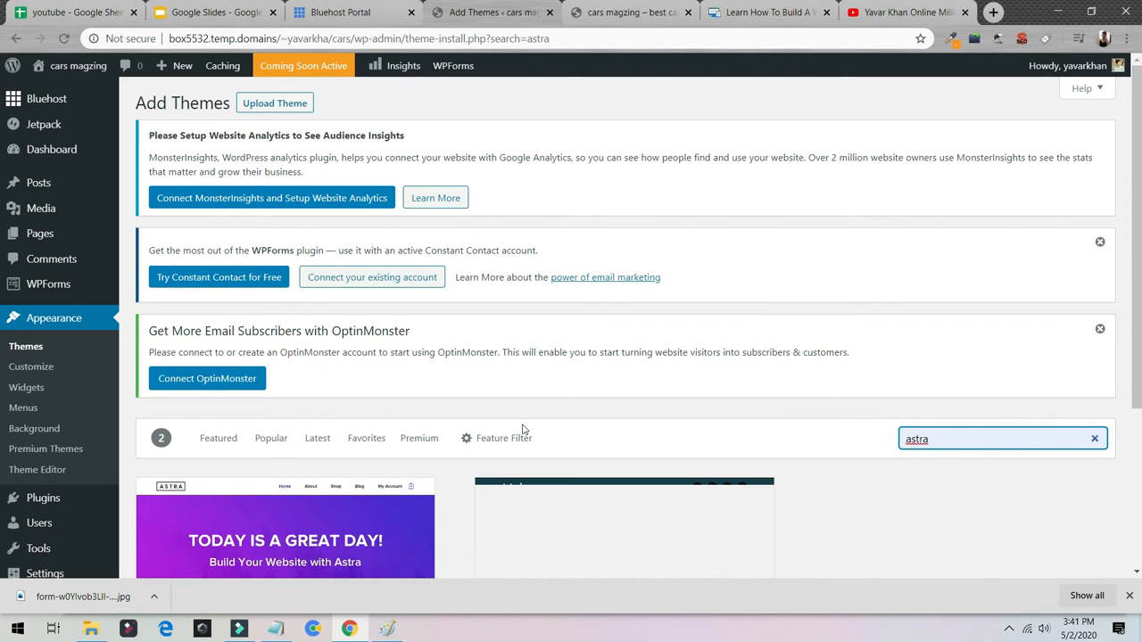
pyautogui.scroll(-3, 523, 434)
pyautogui.click(297, 291)
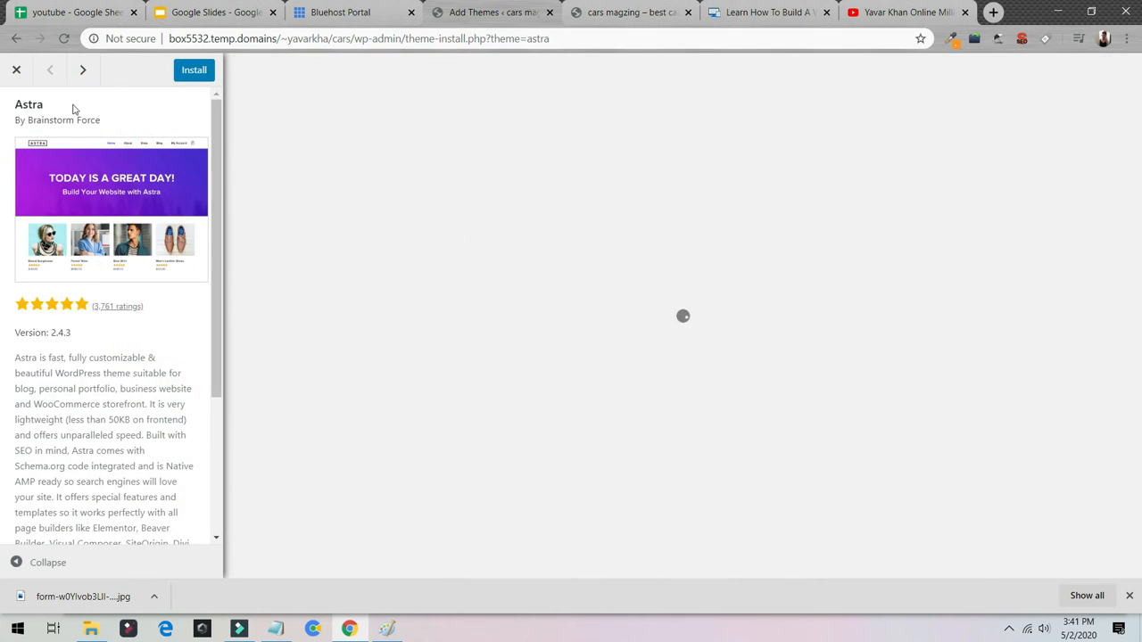
# Install and activate the Astra theme, and view the site's front page in a separate browser tab.
pyautogui.click(204, 72)
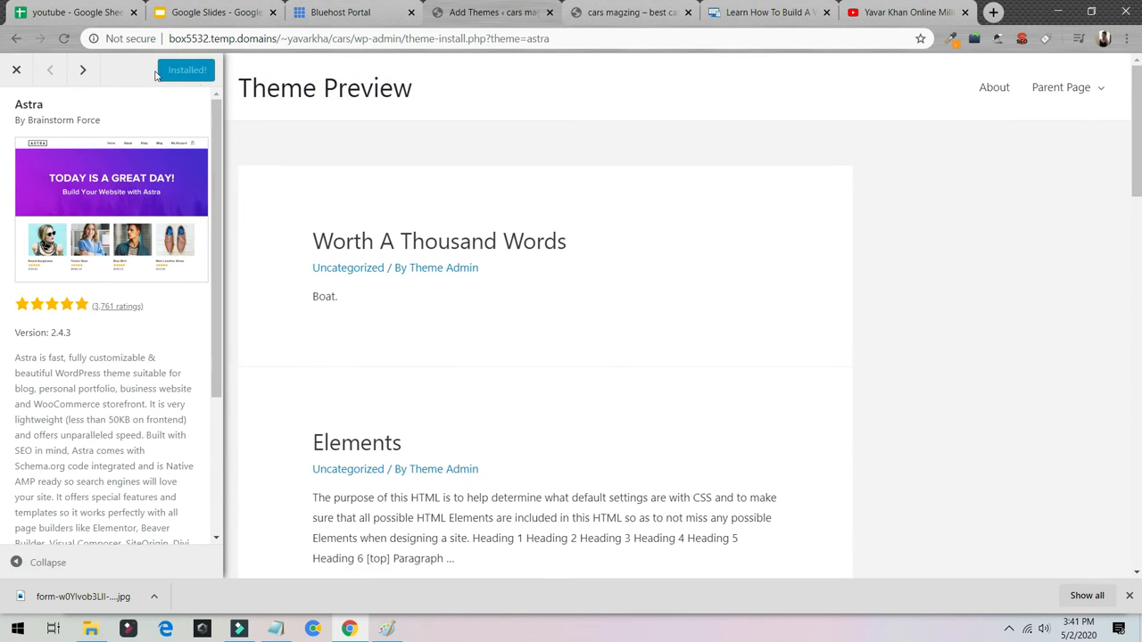
pyautogui.click(200, 78)
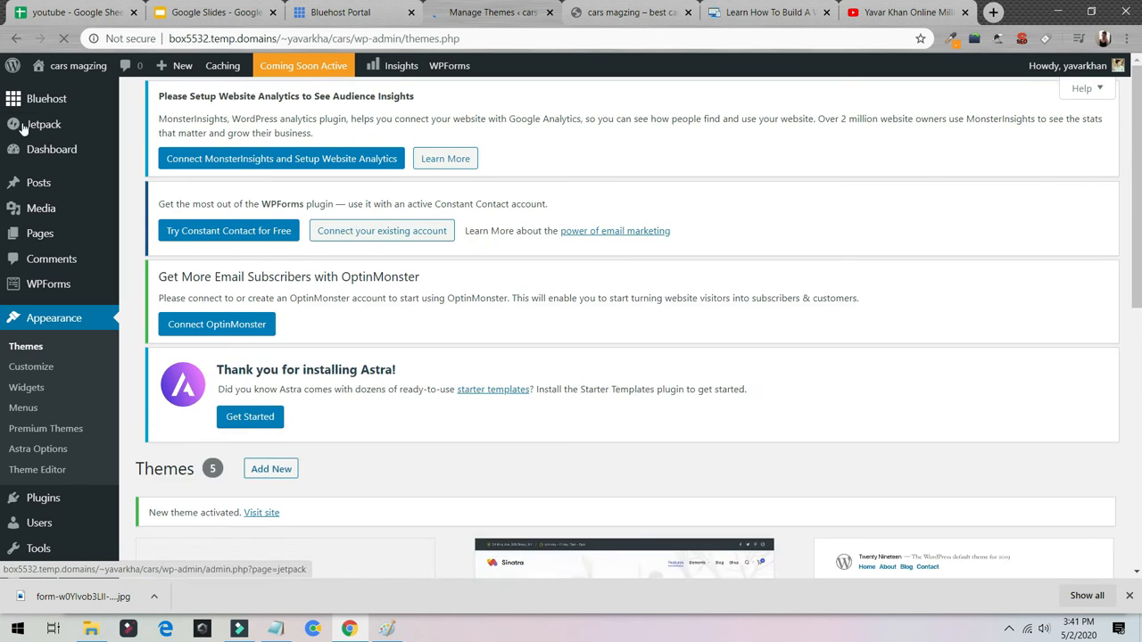
pyautogui.moveTo(69, 96)
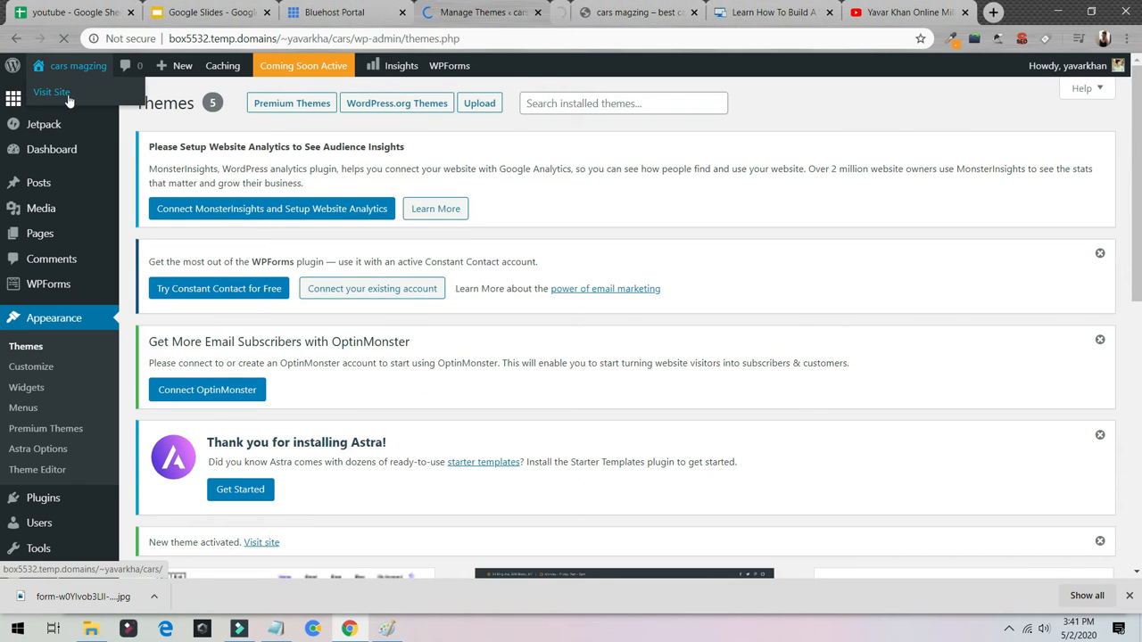
pyautogui.click(564, 17)
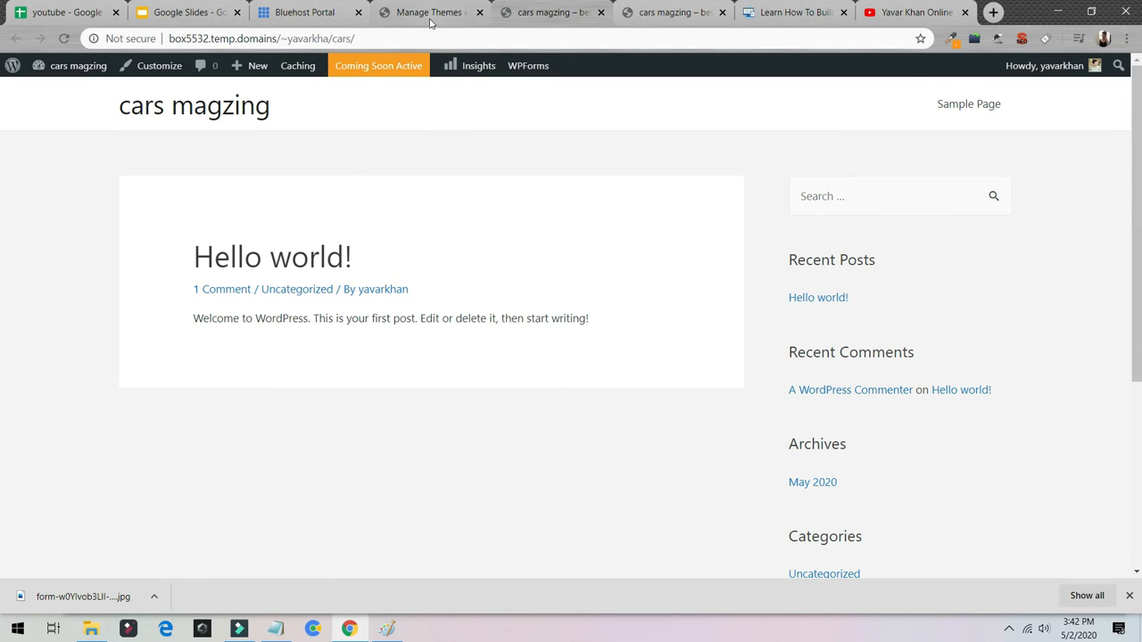
# Create a new post titled "dsfdsfds" with the paragraph "fsfdsdfsfdsdfdsfsd" and publish it.
pyautogui.moveTo(252, 66)
pyautogui.click(246, 94)
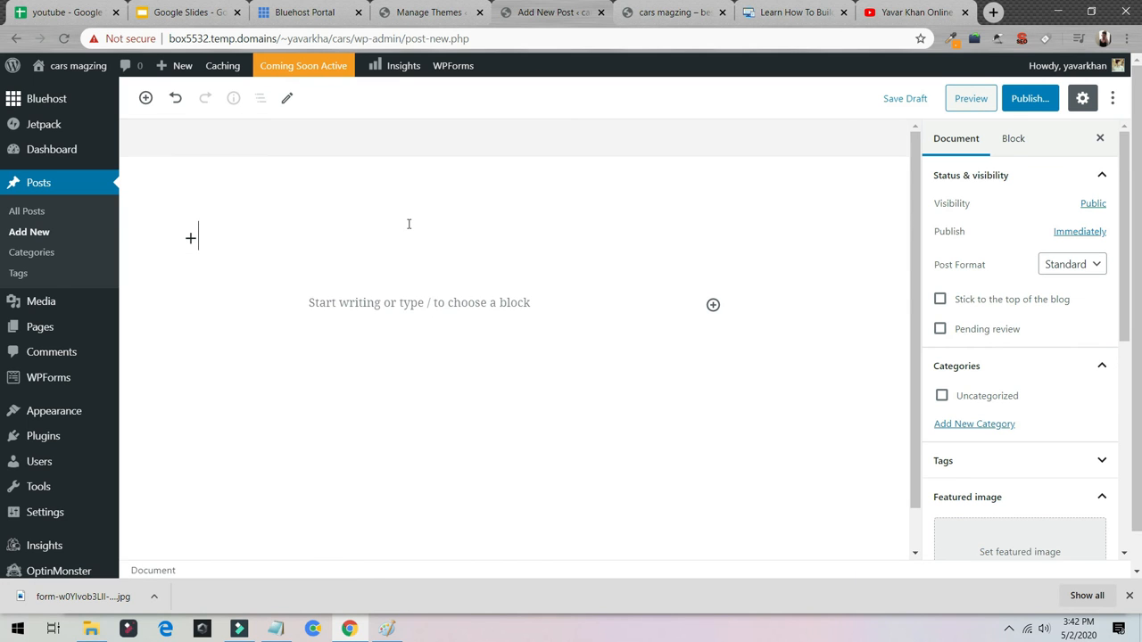
pyautogui.click(323, 443)
pyautogui.click(229, 238)
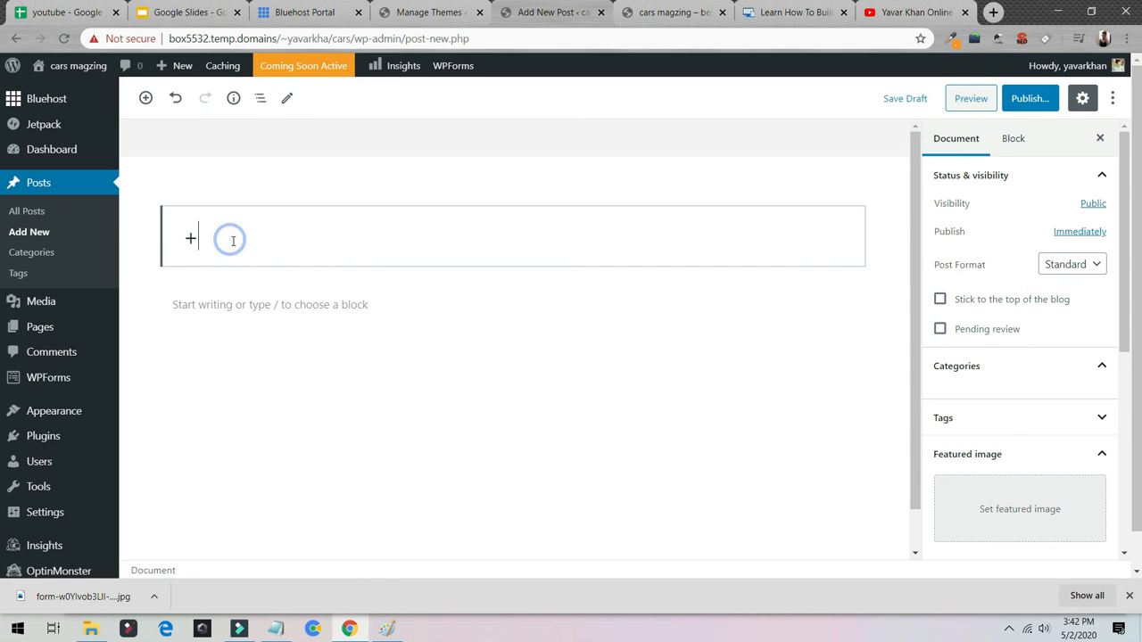
pyautogui.write('dsfdsfds')
pyautogui.click(270, 309)
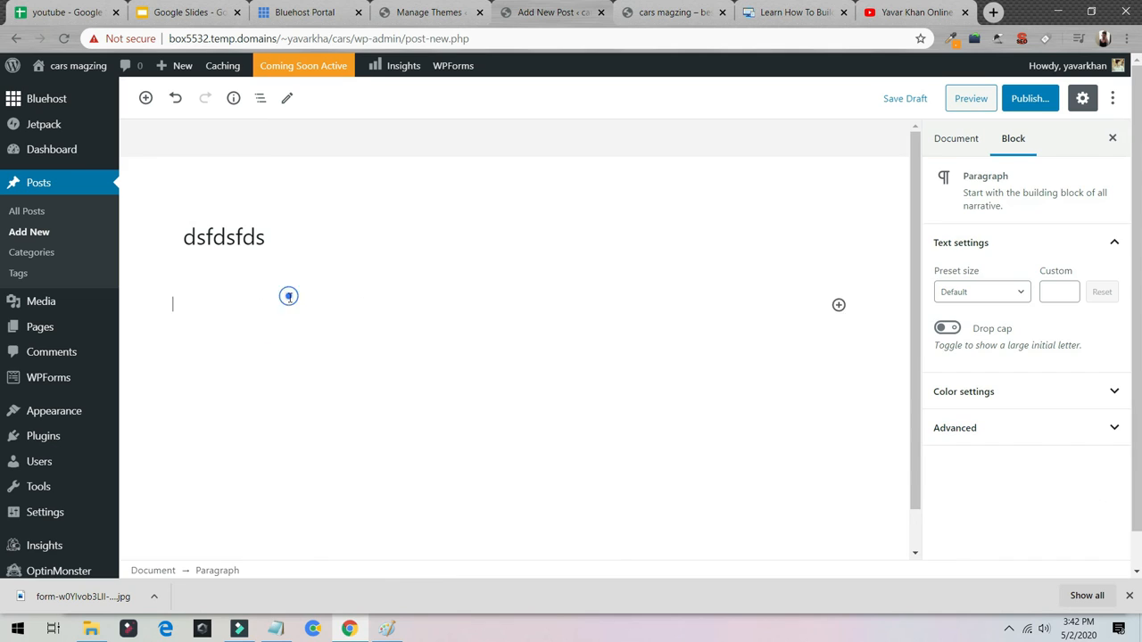
pyautogui.write('fsfdsdfsfdsdfdsfsdfsdfsd')
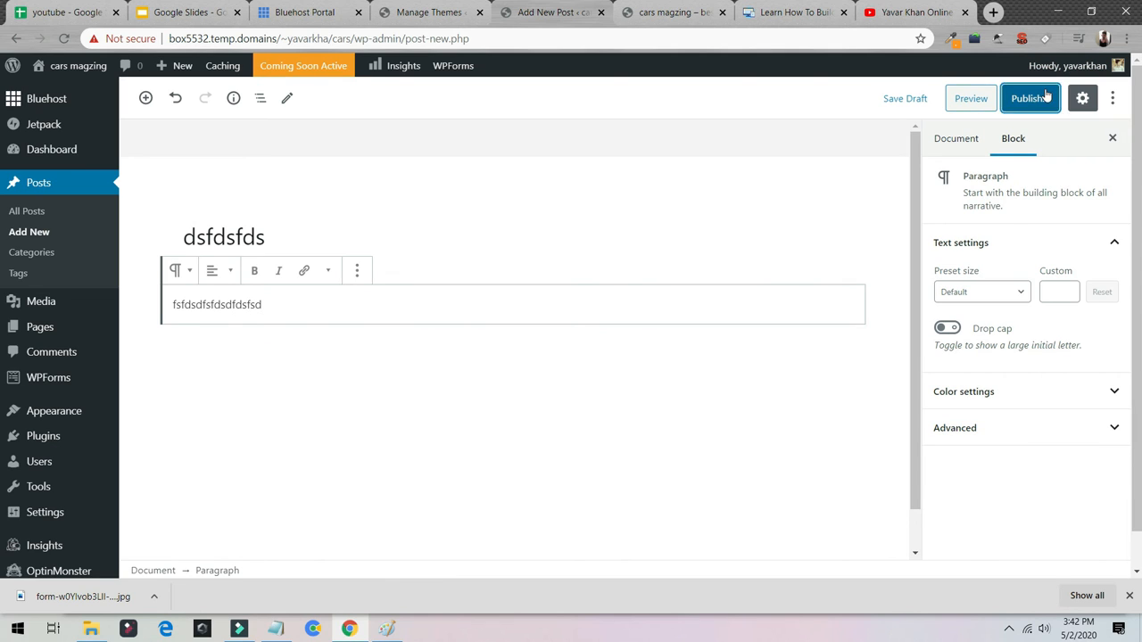
pyautogui.click(1033, 99)
pyautogui.click(1018, 102)
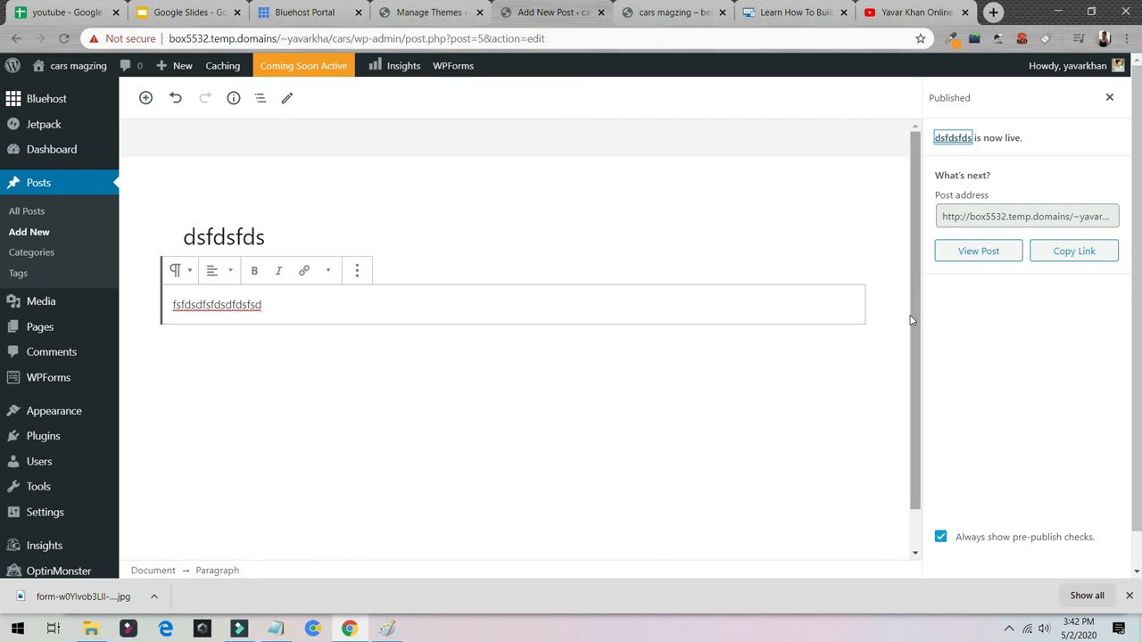
# Switch to the WordPress tutorial website and open its Free Training page.
pyautogui.click(787, 12)
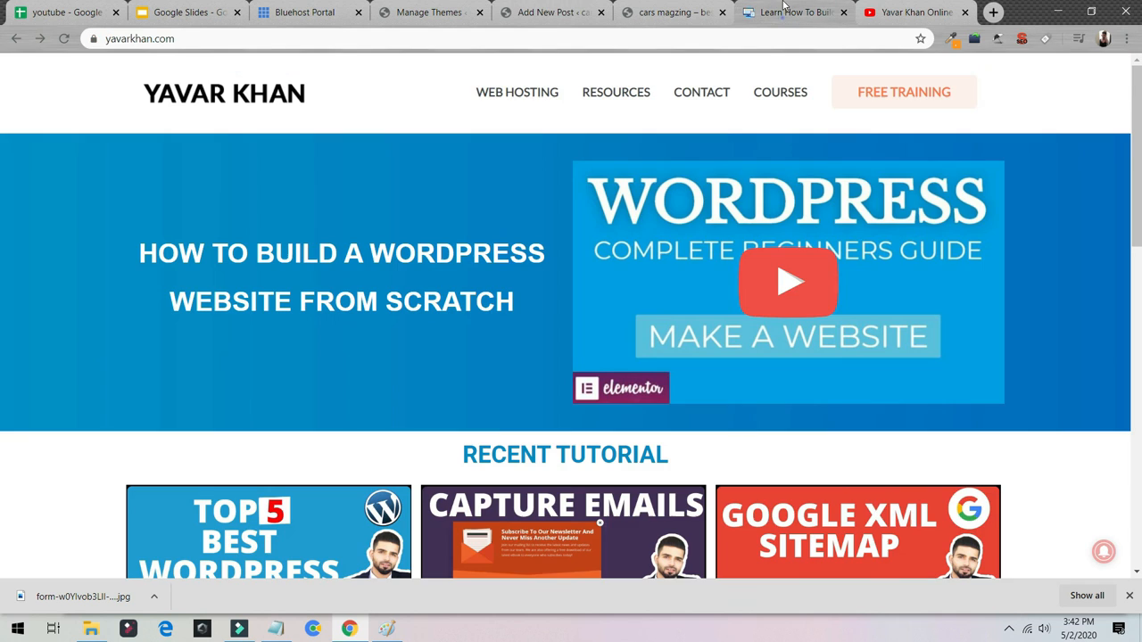
pyautogui.click(889, 97)
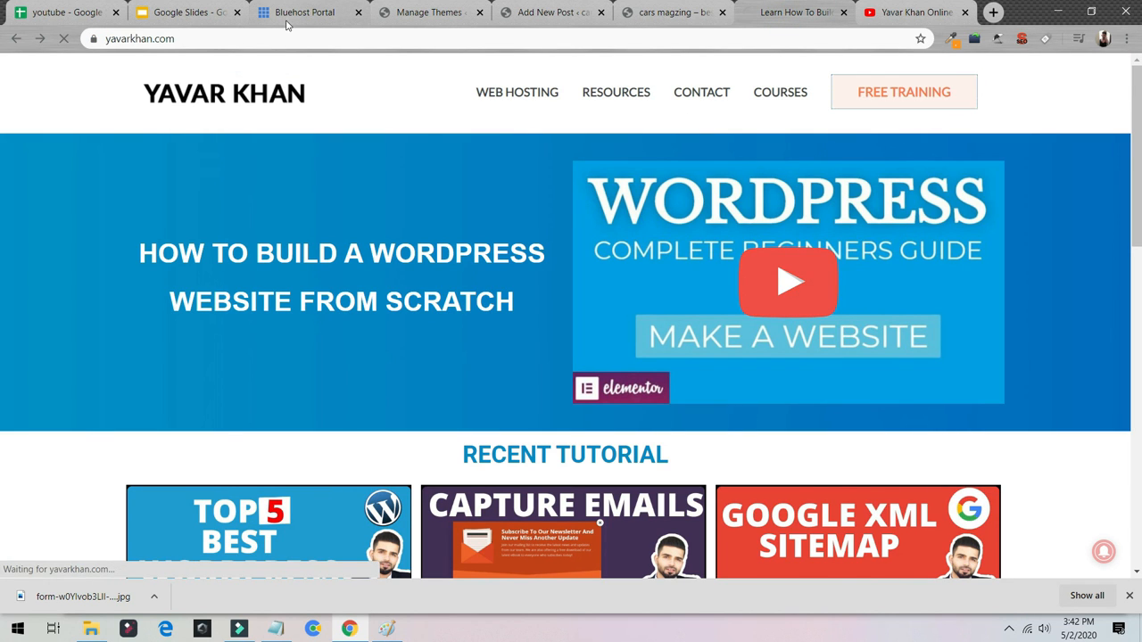